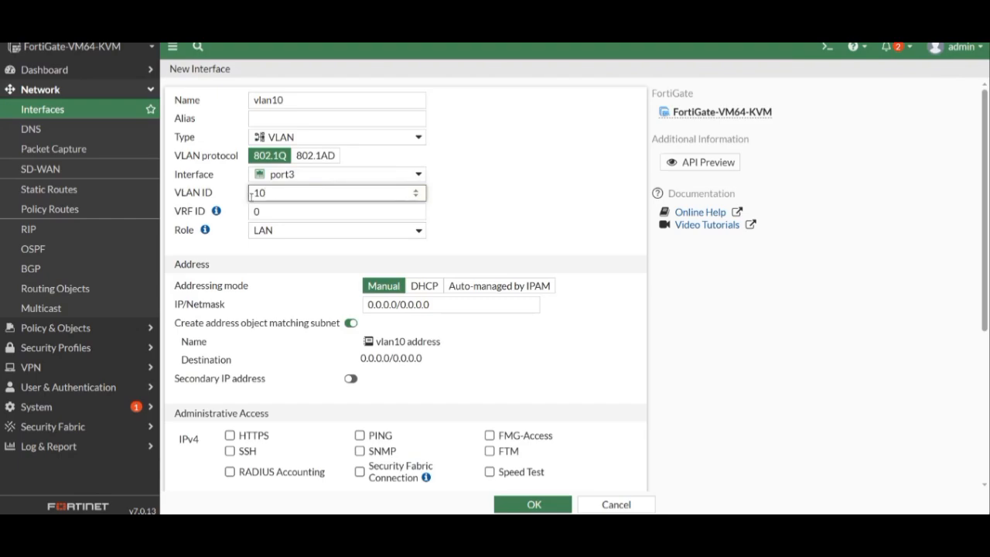
# - Address vlan10 as 192.168.10.1/24 with no subnet address object and PING administrative access enabled
pyautogui.moveTo(427, 306); pyautogui.dragTo(357, 308)
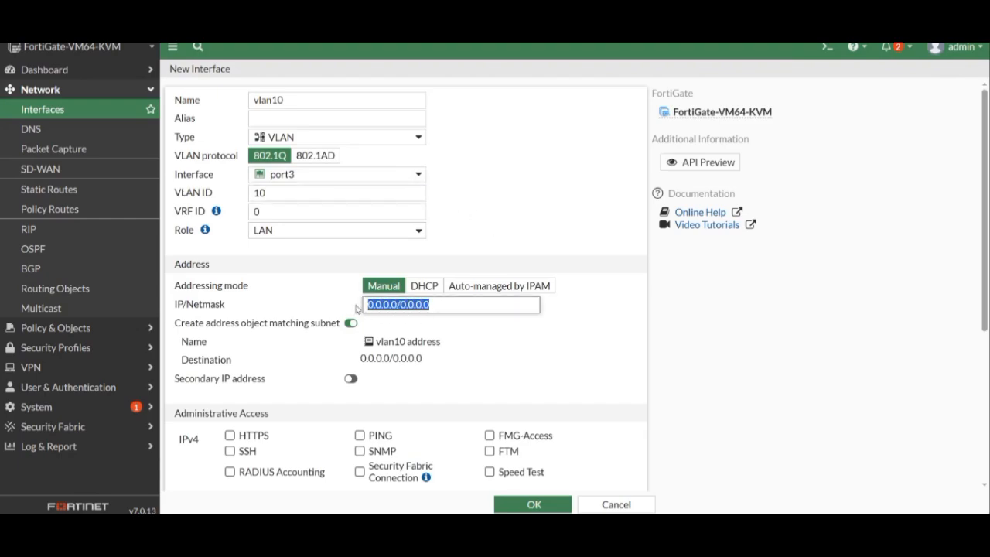
pyautogui.write('192.')
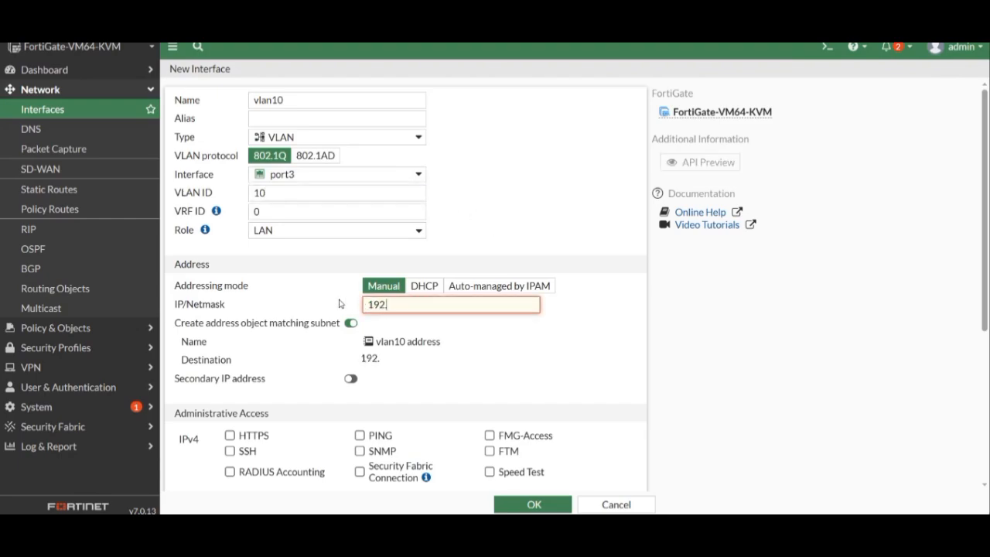
pyautogui.write('168.10.1/24')
pyautogui.scroll(-1, 332, 292)
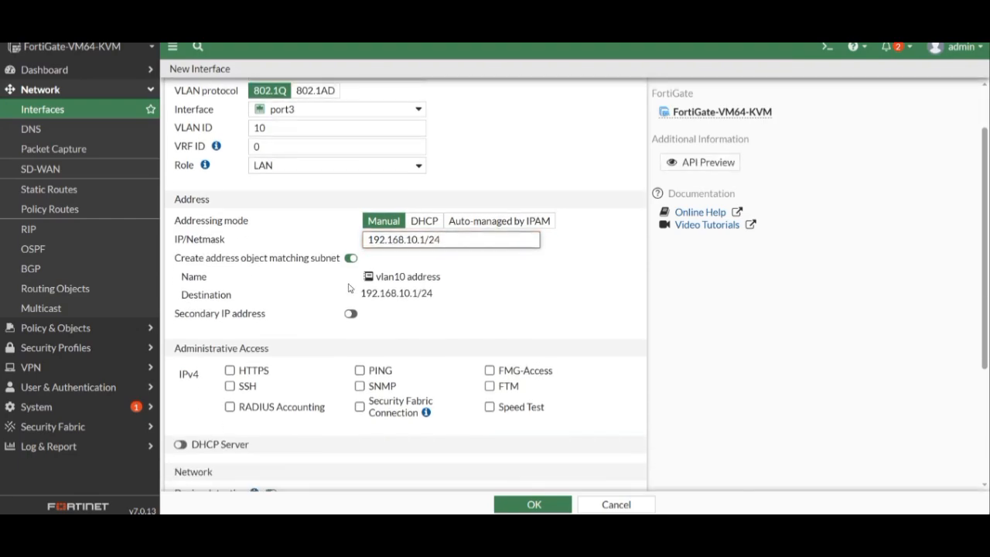
pyautogui.click(350, 257)
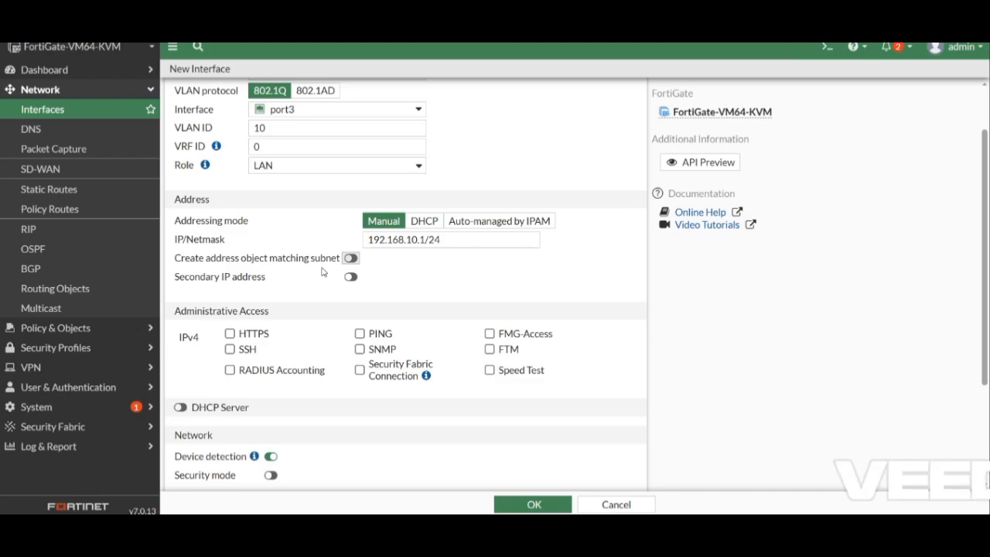
pyautogui.click(359, 334)
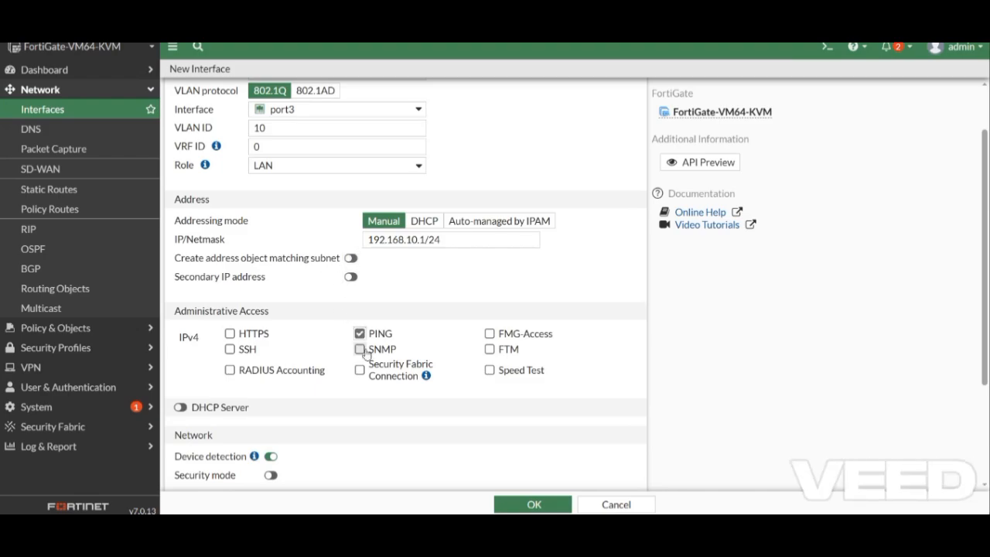
pyautogui.scroll(-1, 360, 350)
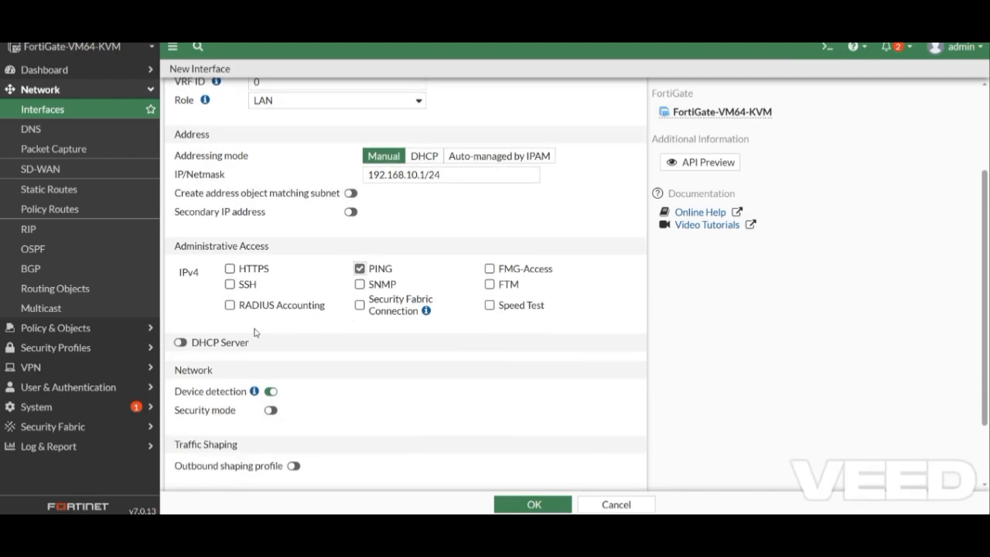
# - Enable vlan10's DHCP server for 192.168.10.20–192.168.10.60 using the interface IP as DNS, then save
pyautogui.click(180, 344)
pyautogui.scroll(-1, 205, 342)
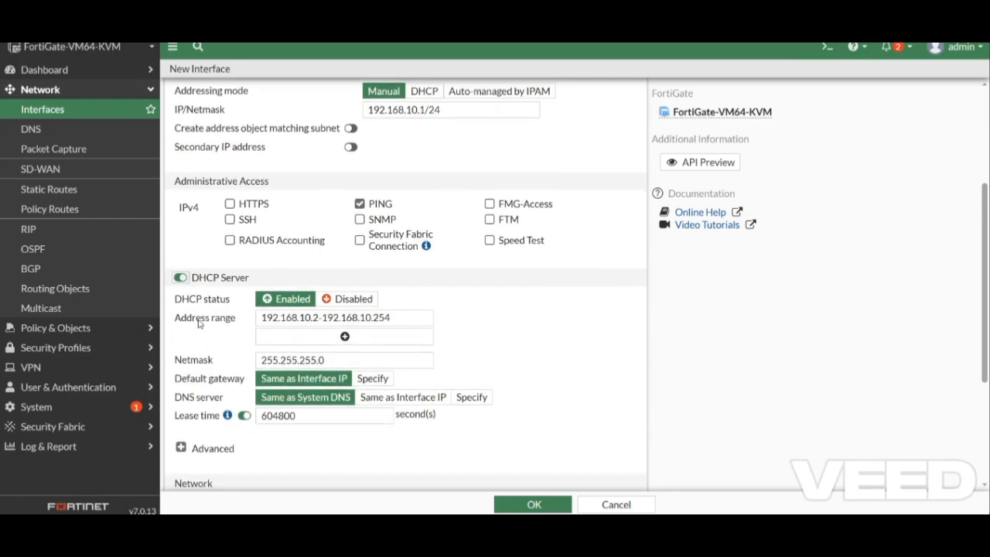
pyautogui.click(316, 317)
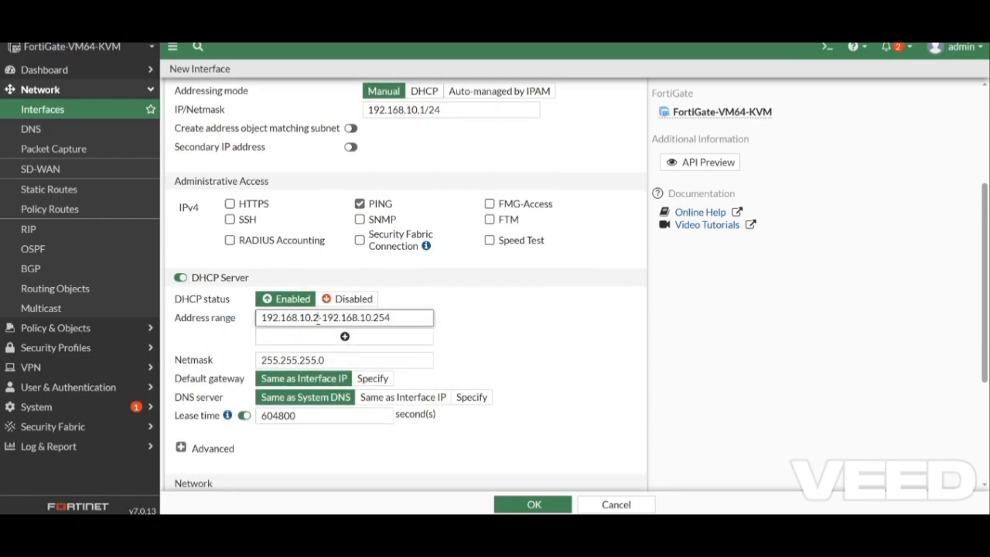
pyautogui.write('0')
pyautogui.moveTo(379, 317); pyautogui.dragTo(397, 318)
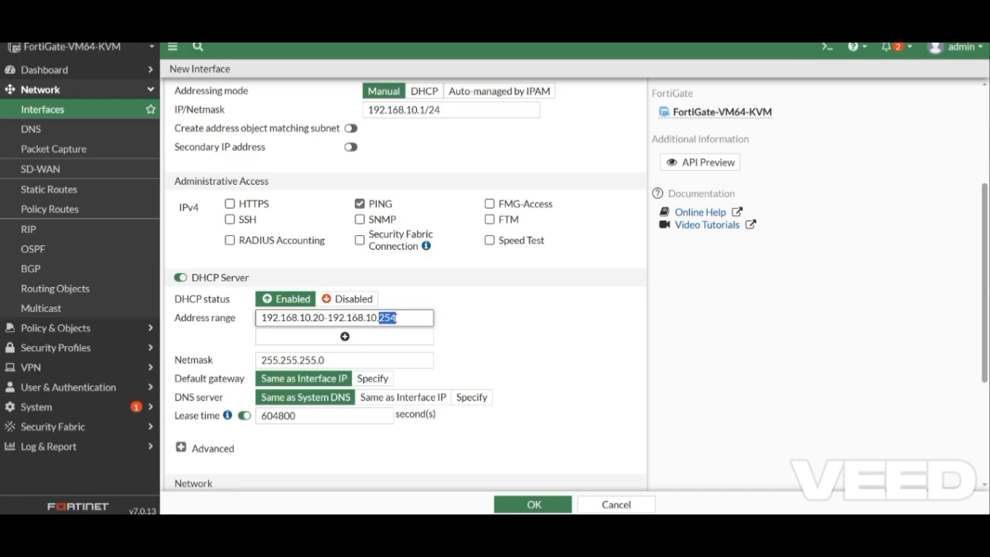
pyautogui.write('60')
pyautogui.scroll(-1, 358, 367)
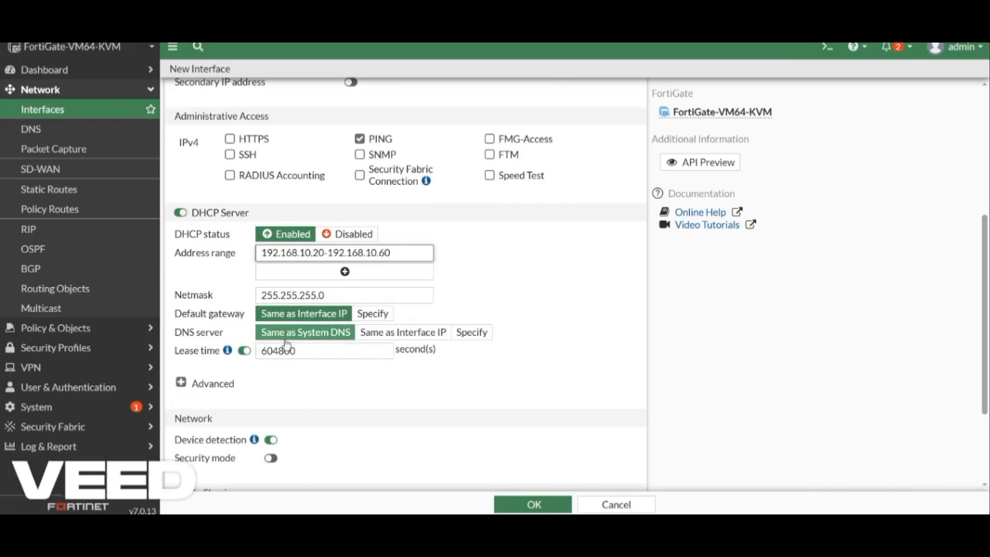
pyautogui.click(421, 333)
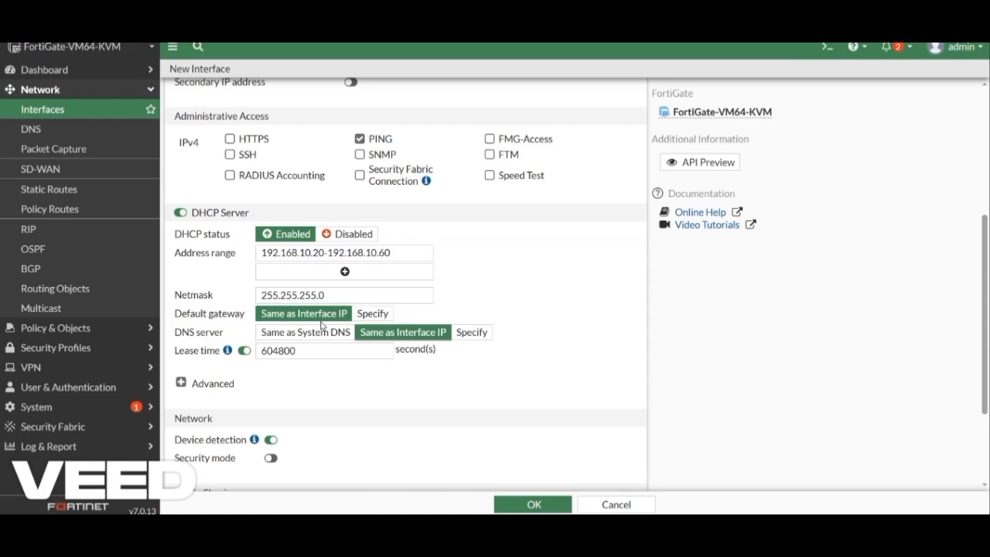
pyautogui.scroll(-3, 321, 325)
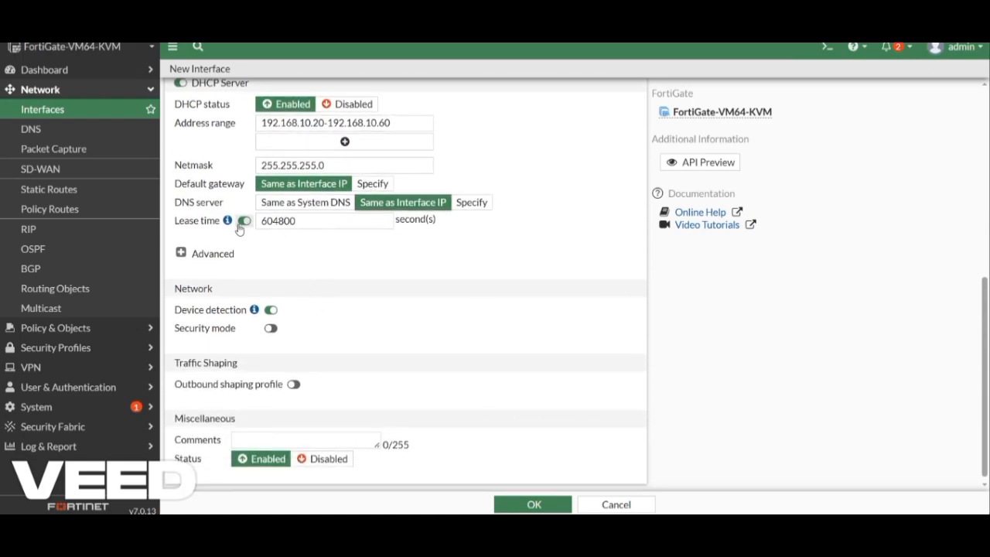
pyautogui.click(535, 504)
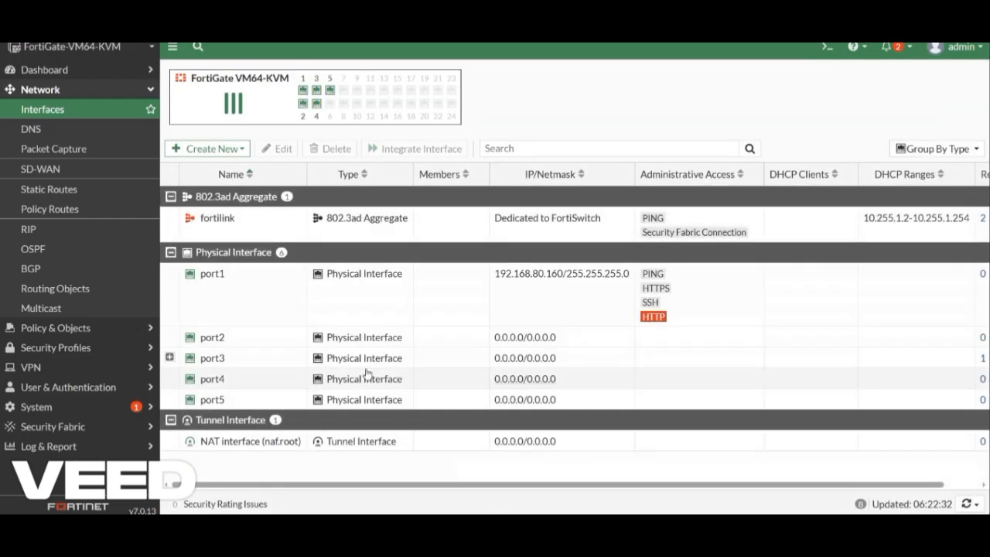
# - Expand port3 to confirm vlan10, then start a new interface named vlan20
pyautogui.click(170, 360)
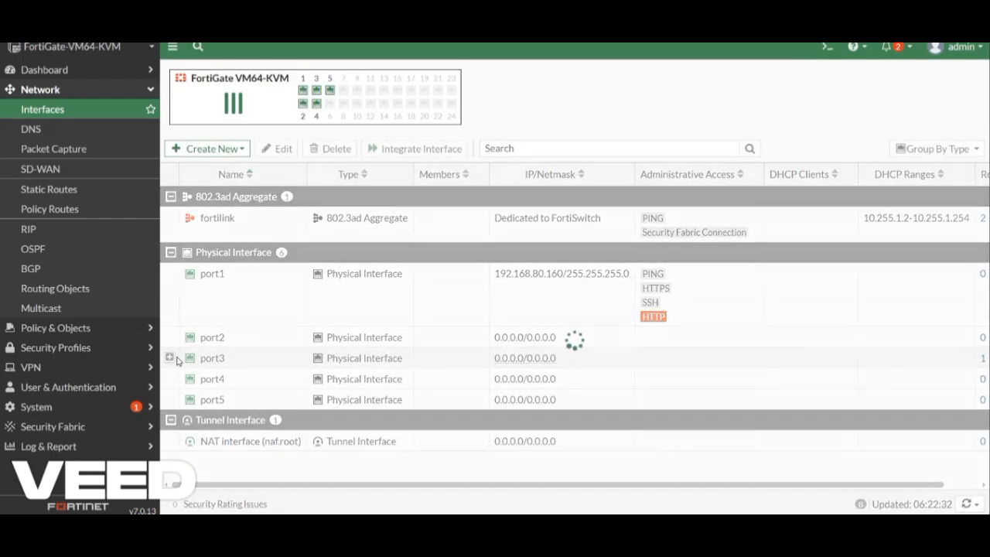
pyautogui.moveTo(232, 379)
pyautogui.click(221, 148)
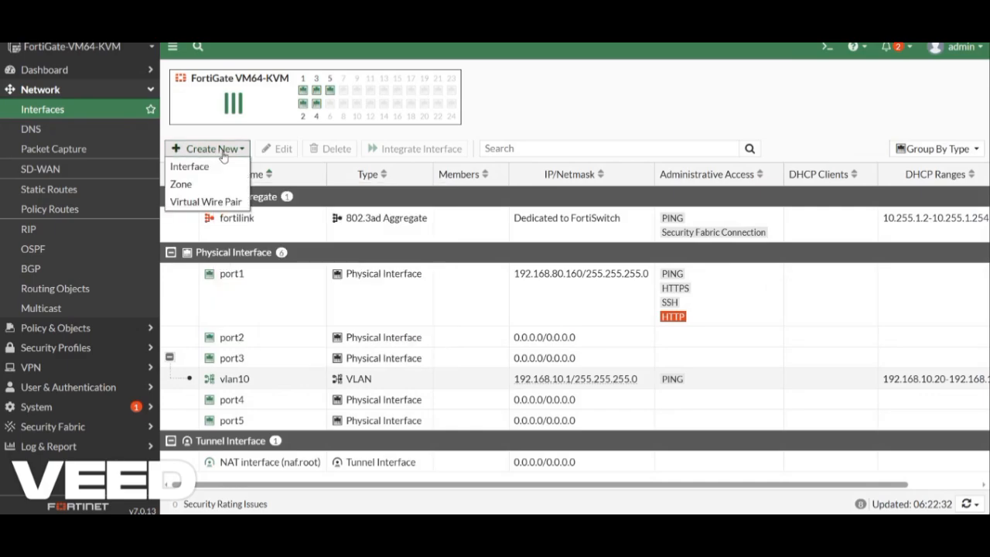
pyautogui.click(217, 163)
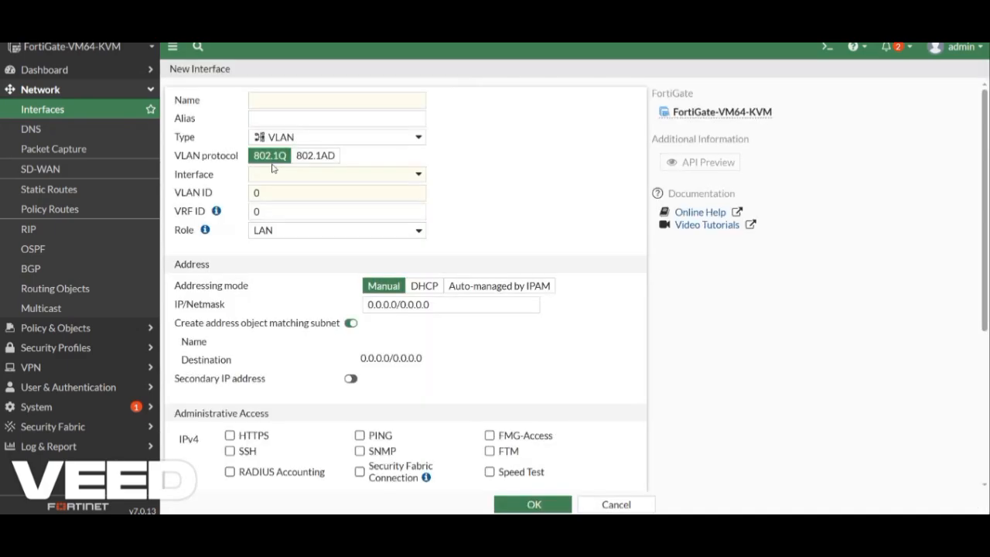
pyautogui.click(311, 100)
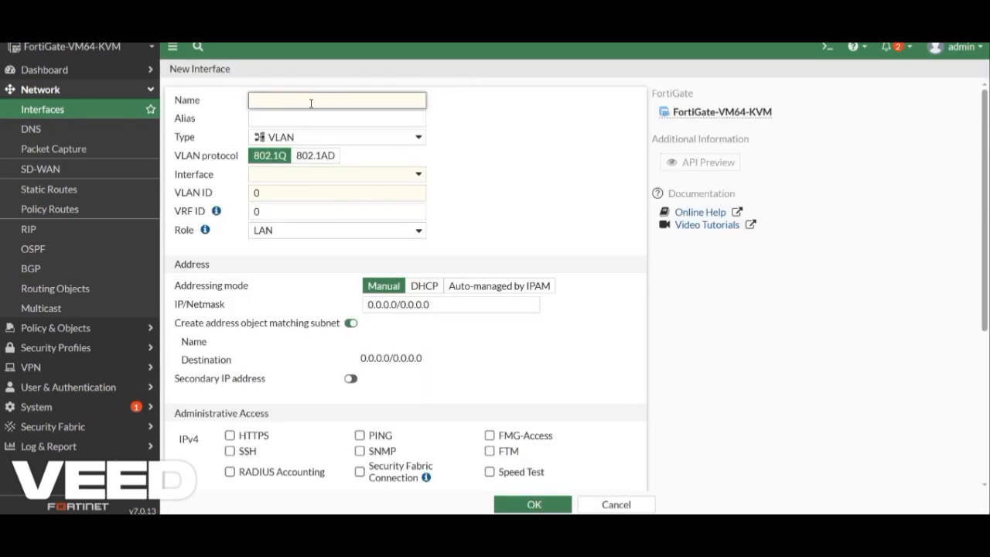
pyautogui.write('vlan20')
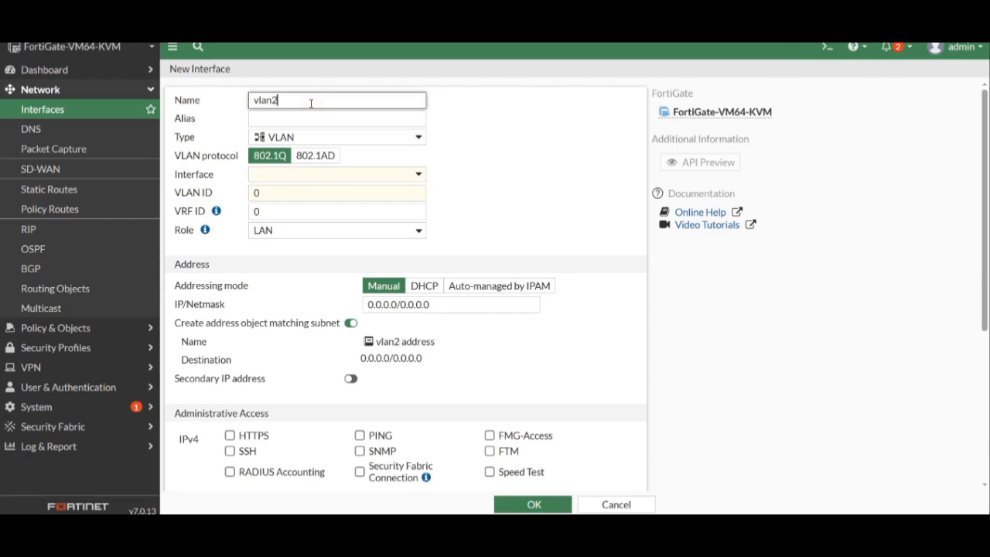
# - Put vlan20 on port4 with VLAN ID 20 and IP 192.168.20.1/24, without a matching address object
pyautogui.click(274, 178)
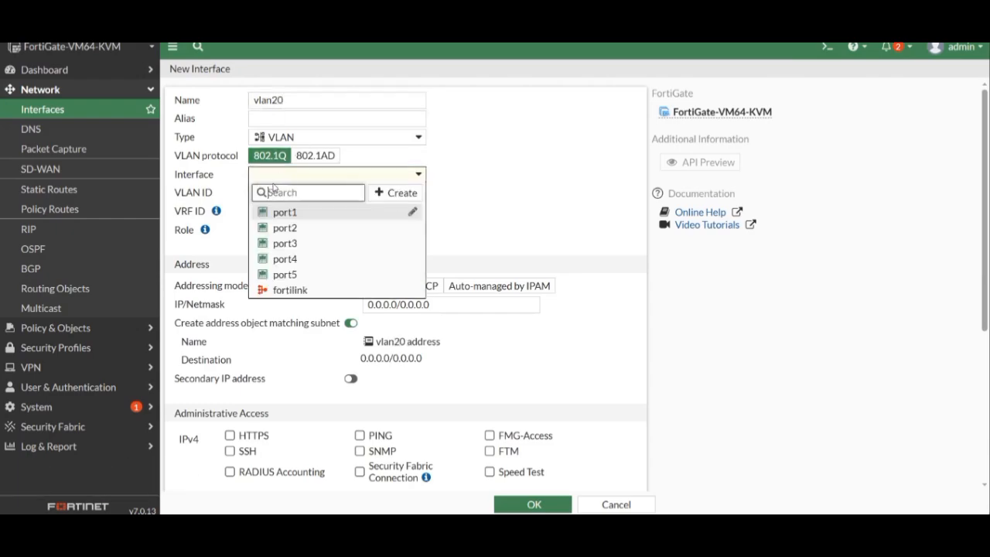
pyautogui.click(280, 259)
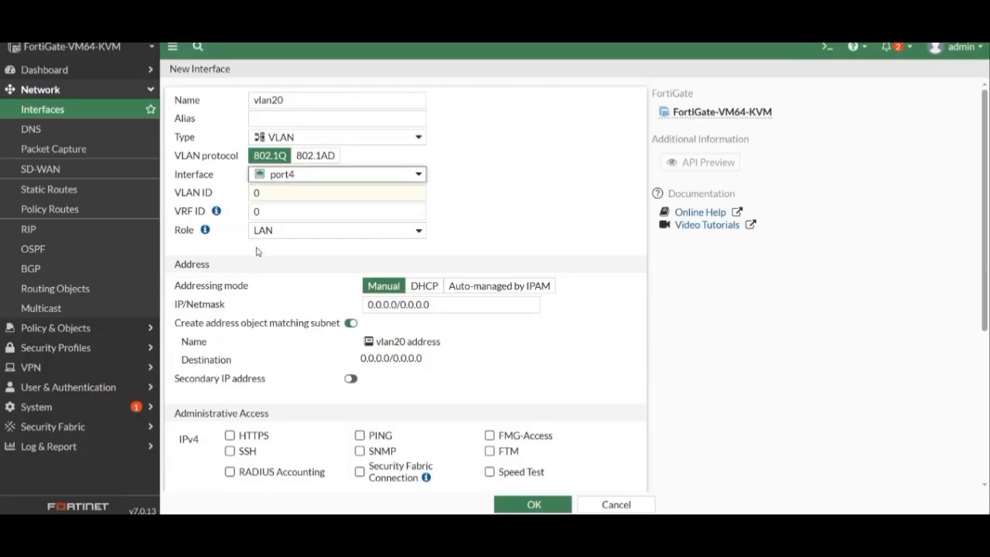
pyautogui.click(257, 193)
pyautogui.press('BackSpace')
pyautogui.write('2')
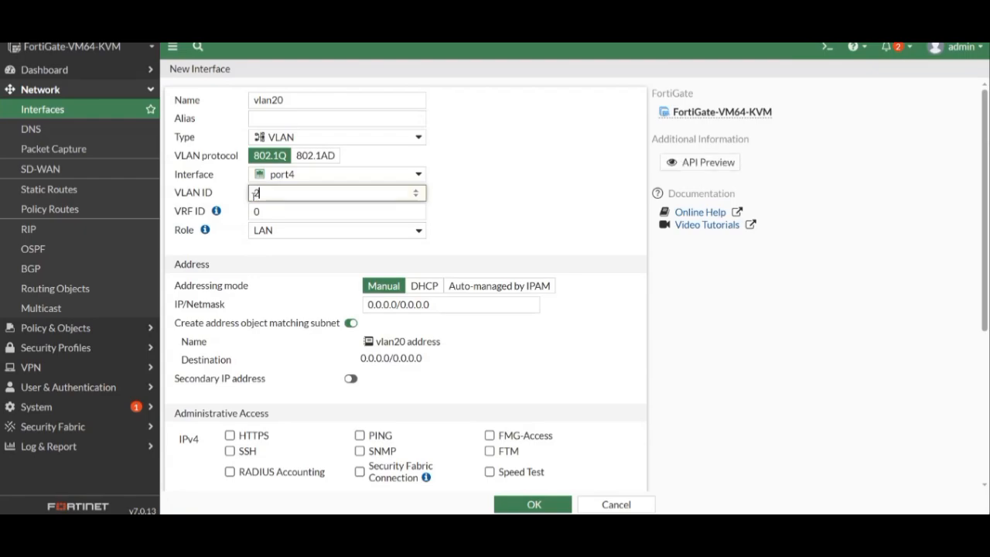
pyautogui.moveTo(426, 304); pyautogui.dragTo(349, 323)
pyautogui.write('192.')
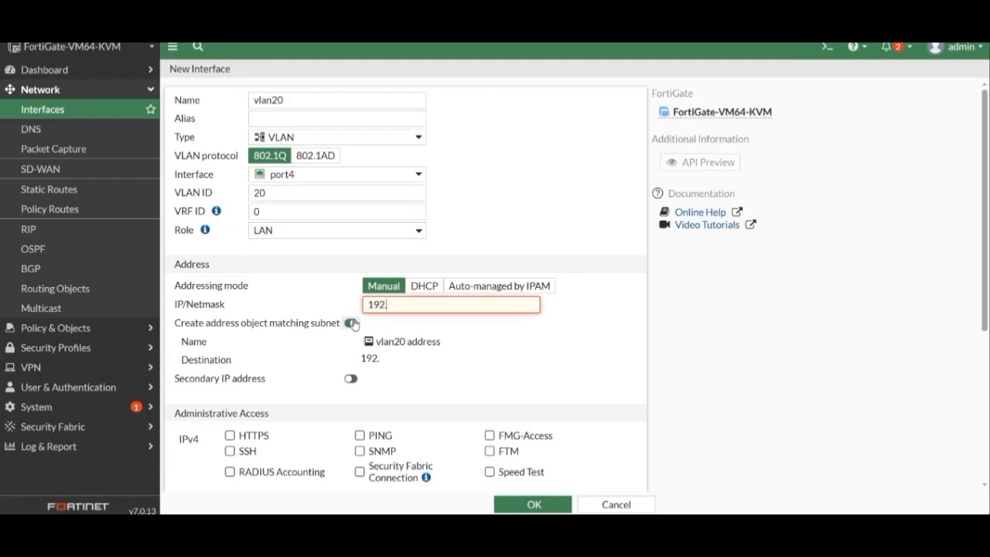
pyautogui.write('168.20.1/24')
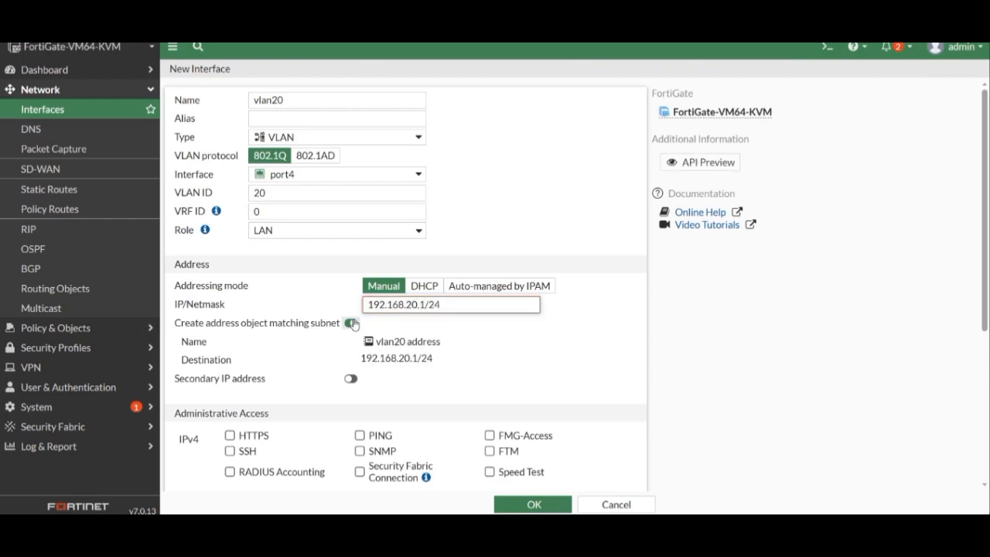
pyautogui.click(352, 324)
# - Allow PING on vlan20, serve DHCP 192.168.20.80–192.168.20.100 with interface DNS, and save it
pyautogui.scroll(-2, 347, 327)
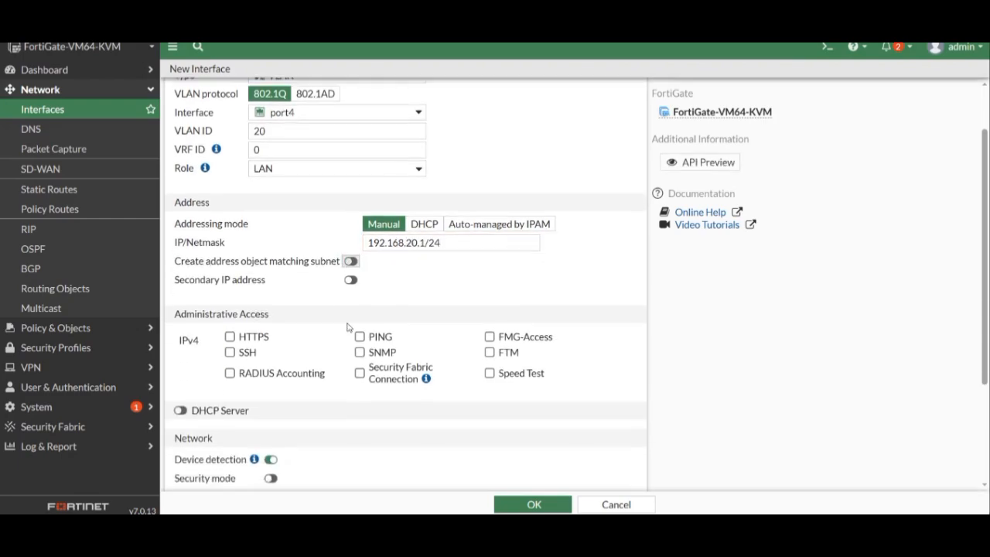
pyautogui.click(359, 336)
pyautogui.scroll(-4, 362, 336)
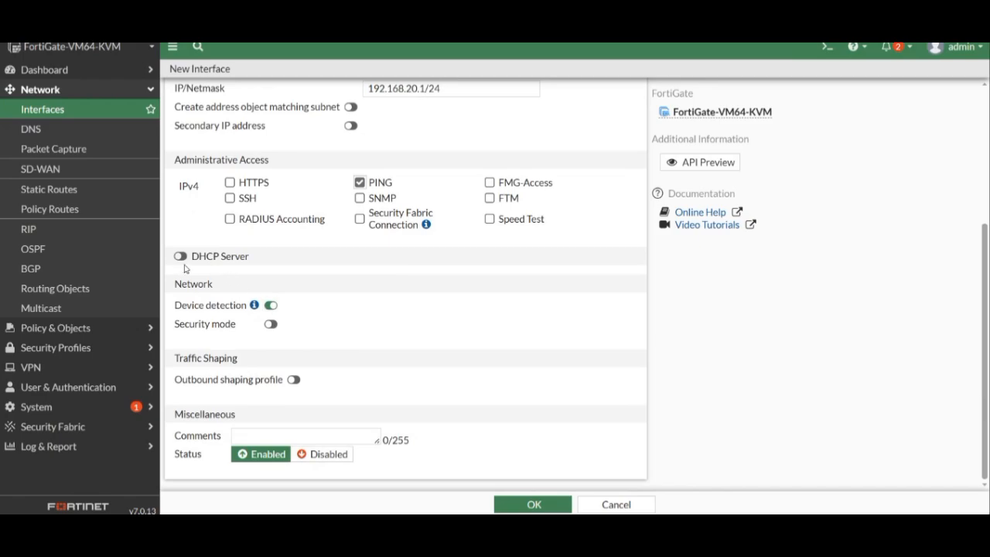
pyautogui.click(180, 255)
pyautogui.click(314, 296)
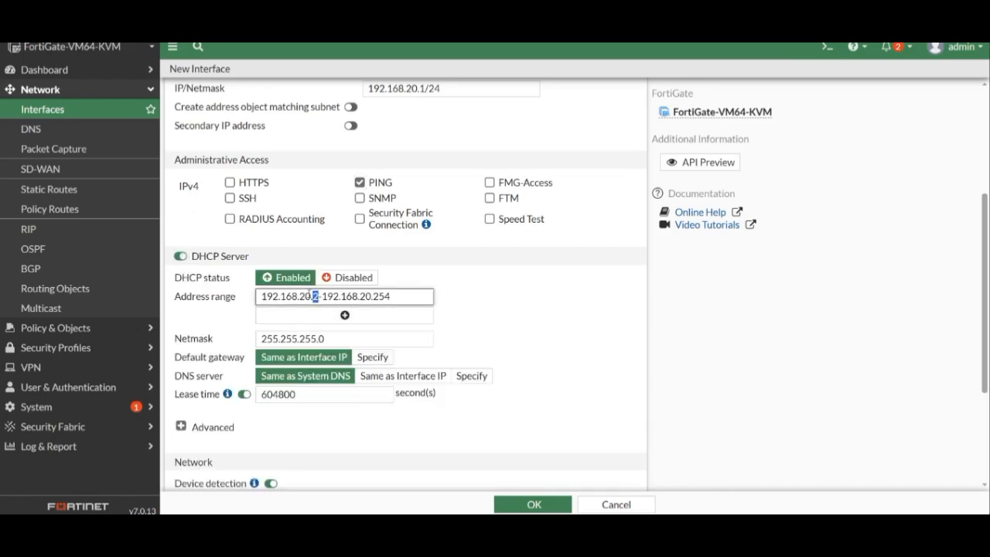
pyautogui.write('0')
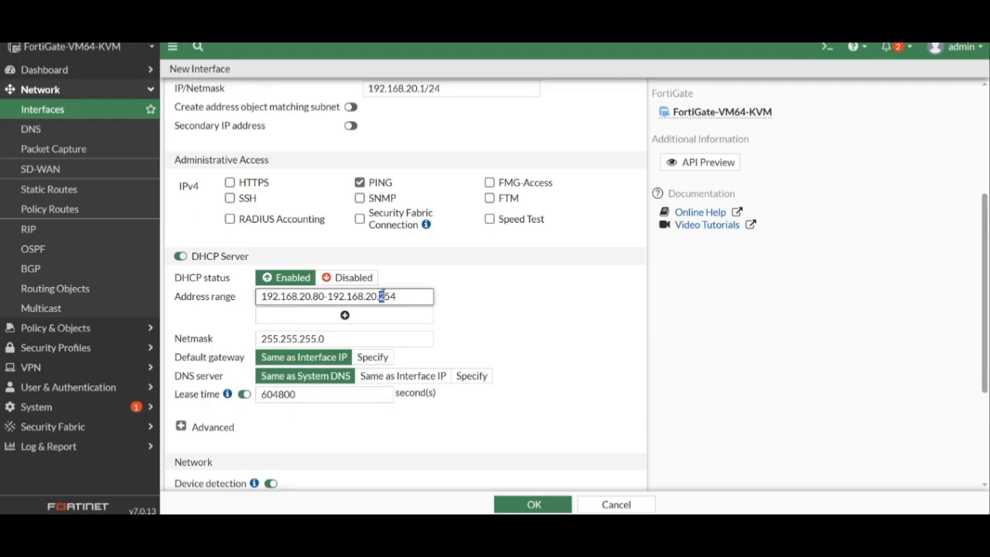
pyautogui.moveTo(379, 296); pyautogui.dragTo(396, 296)
pyautogui.write('100')
pyautogui.click(370, 374)
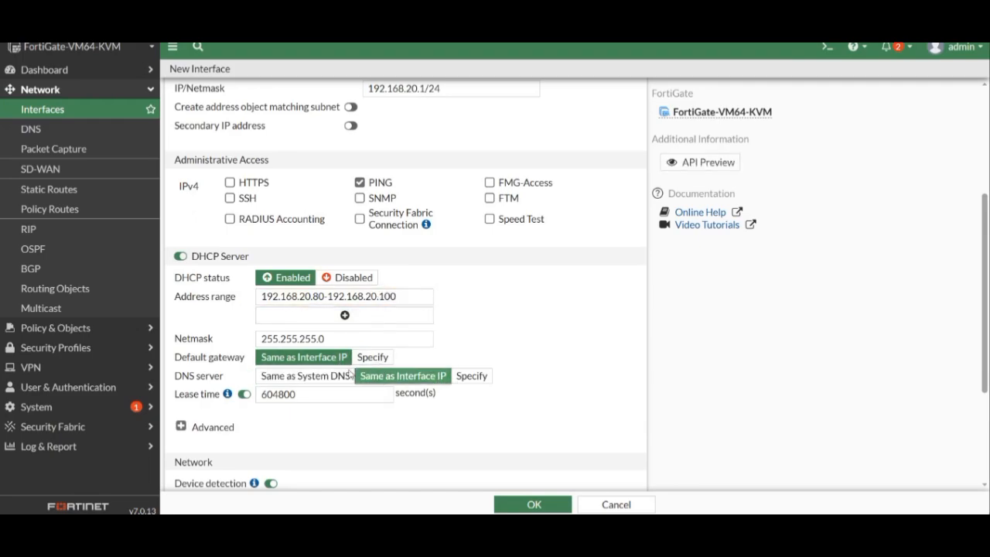
pyautogui.scroll(-2, 294, 371)
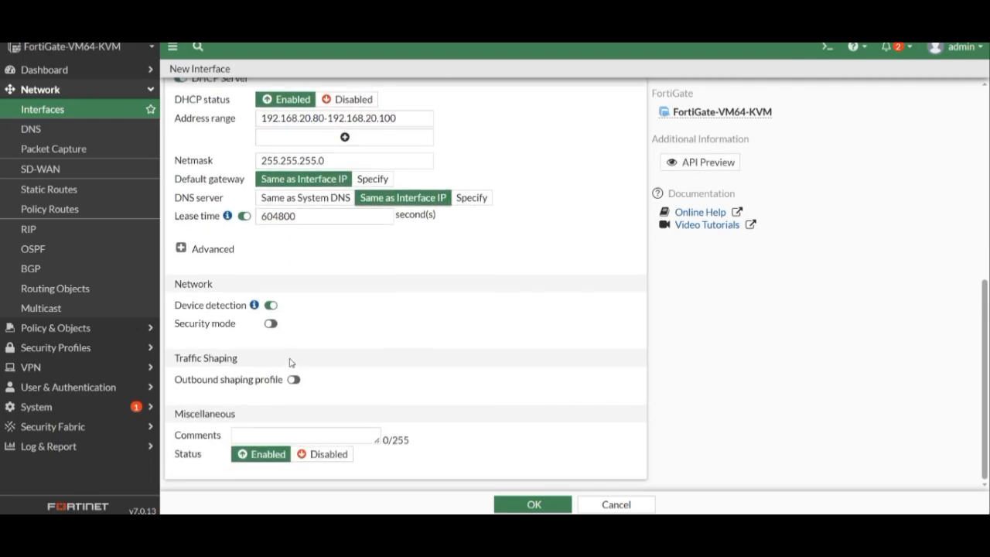
pyautogui.click(533, 504)
# - Create interface vlan30 on port5 with VLAN ID 30 and 192.168.30.1/24, no matching address object
pyautogui.click(204, 148)
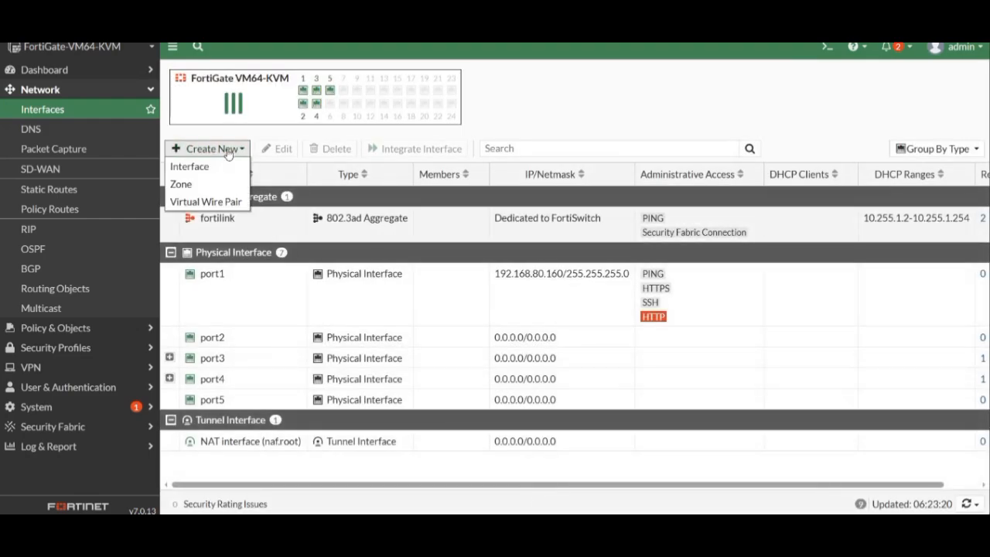
pyautogui.click(227, 172)
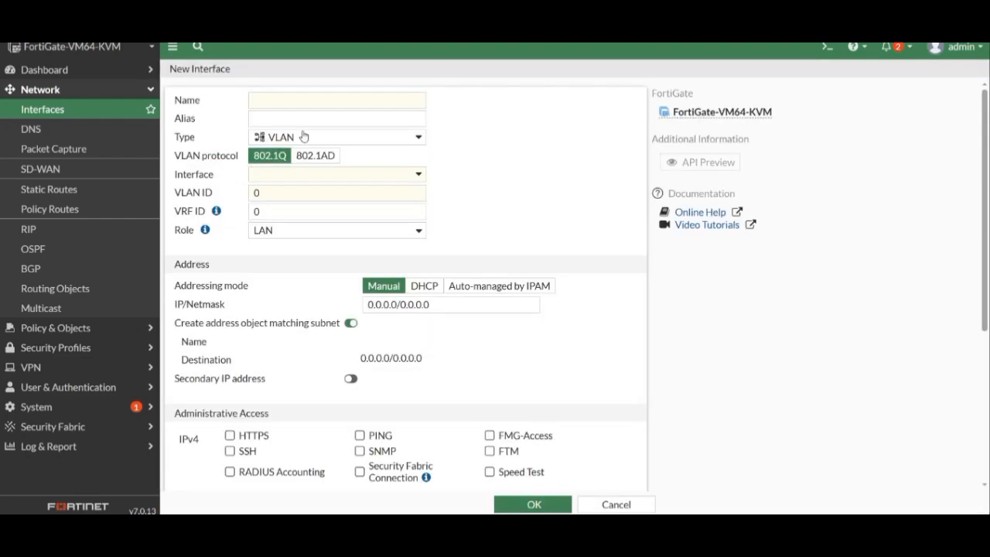
pyautogui.click(328, 99)
pyautogui.write('vlan30')
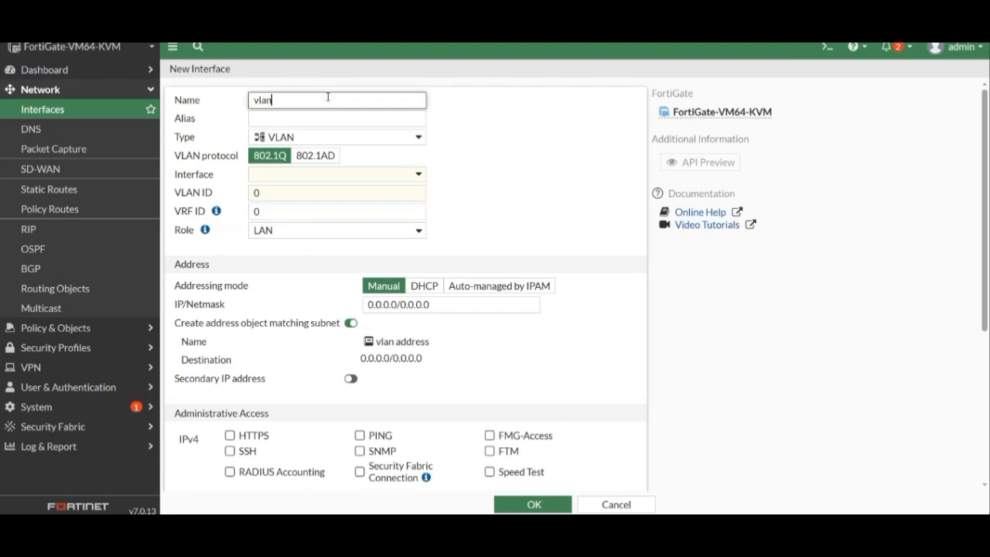
pyautogui.click(279, 175)
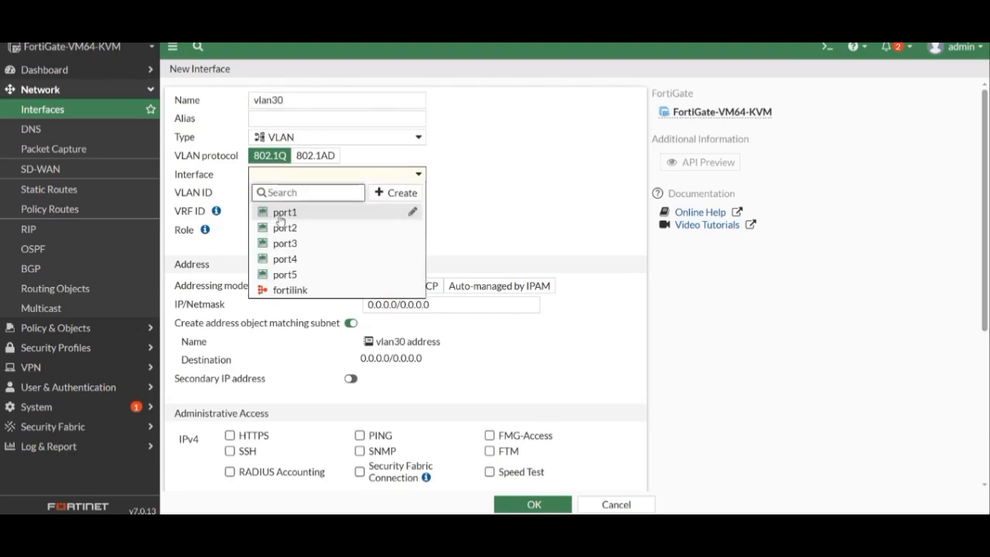
pyautogui.click(283, 274)
pyautogui.click(271, 193)
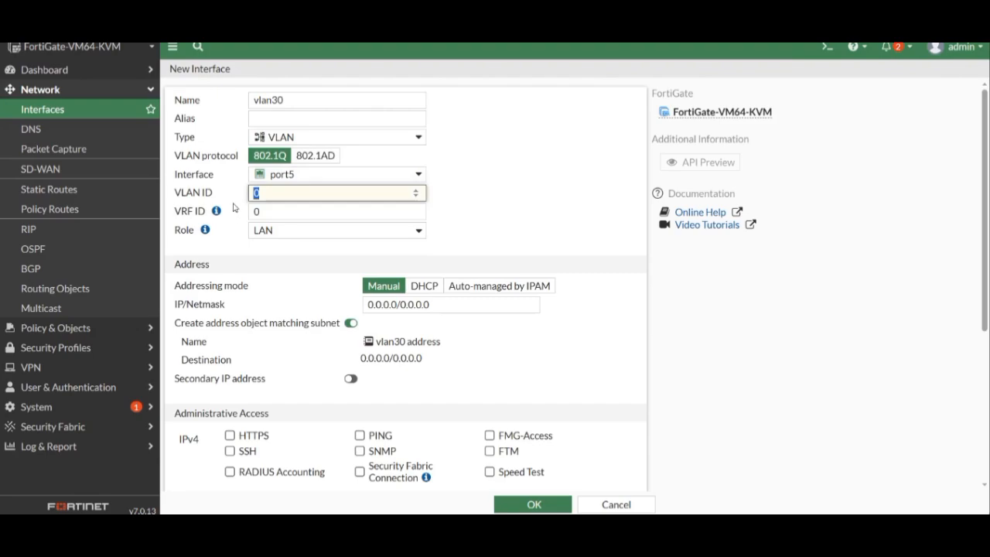
pyautogui.write('30')
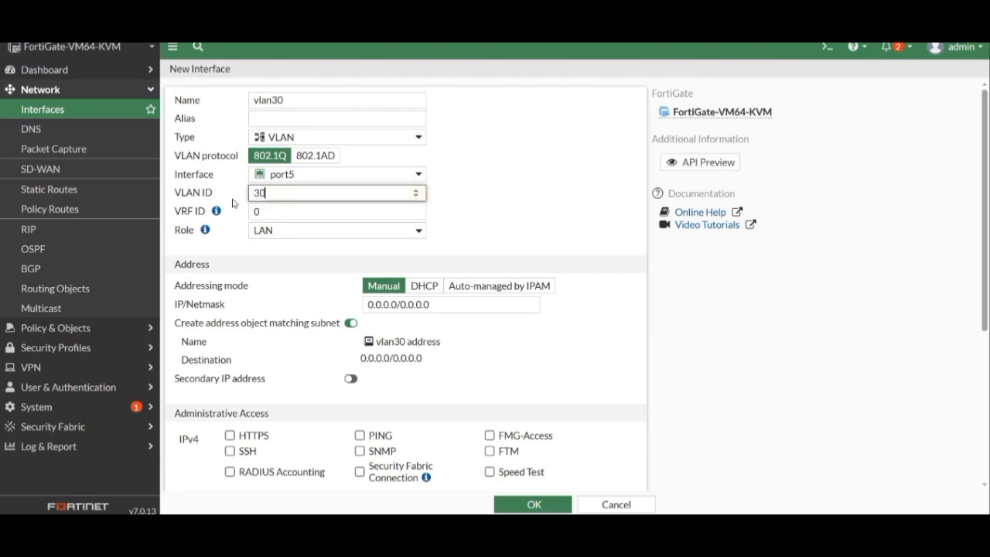
pyautogui.click(415, 302)
pyautogui.write('192')
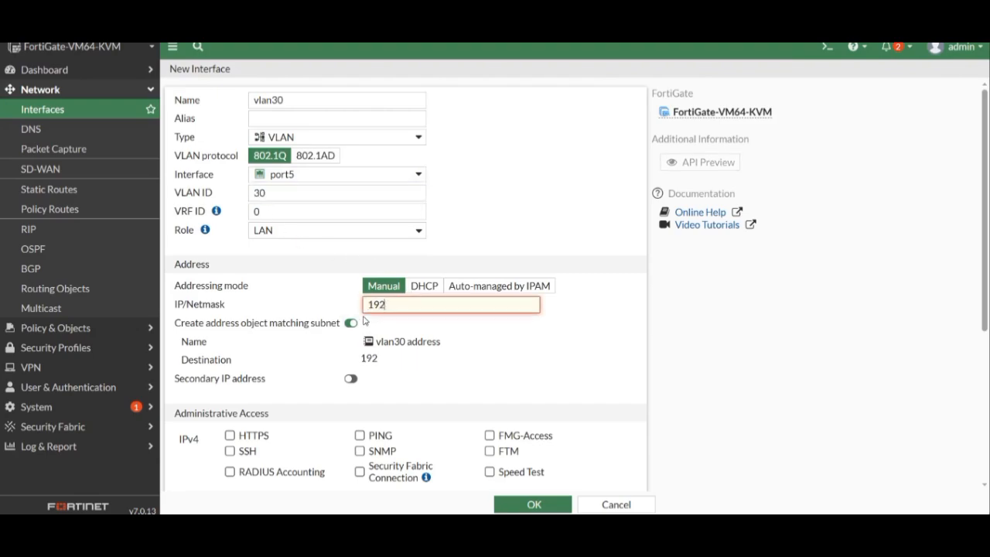
pyautogui.write('.168.30.1/24')
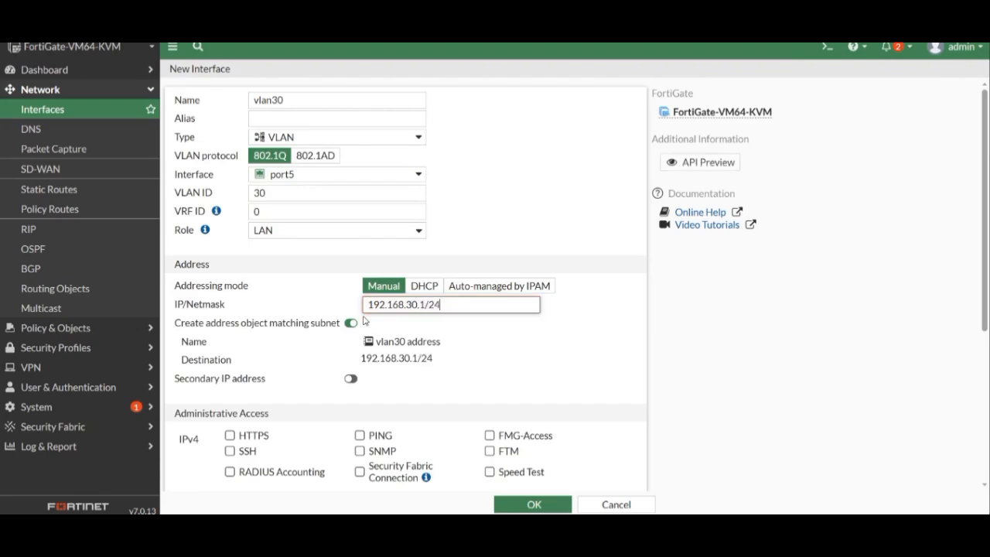
pyautogui.click(350, 323)
# - Allow PING on vlan30, serve DHCP 192.168.30.120–192.168.30.140 with interface DNS, and save
pyautogui.scroll(-3, 352, 323)
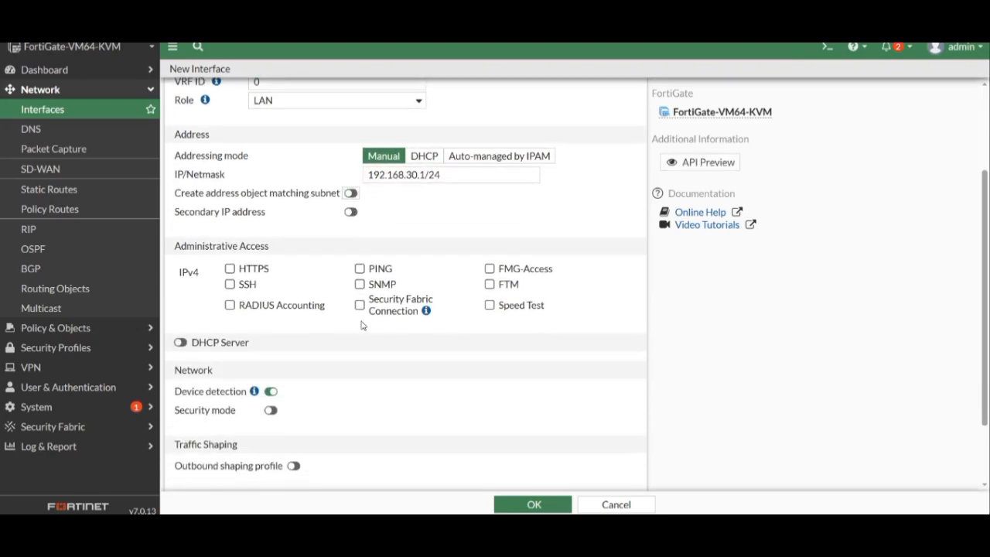
pyautogui.click(360, 269)
pyautogui.click(180, 341)
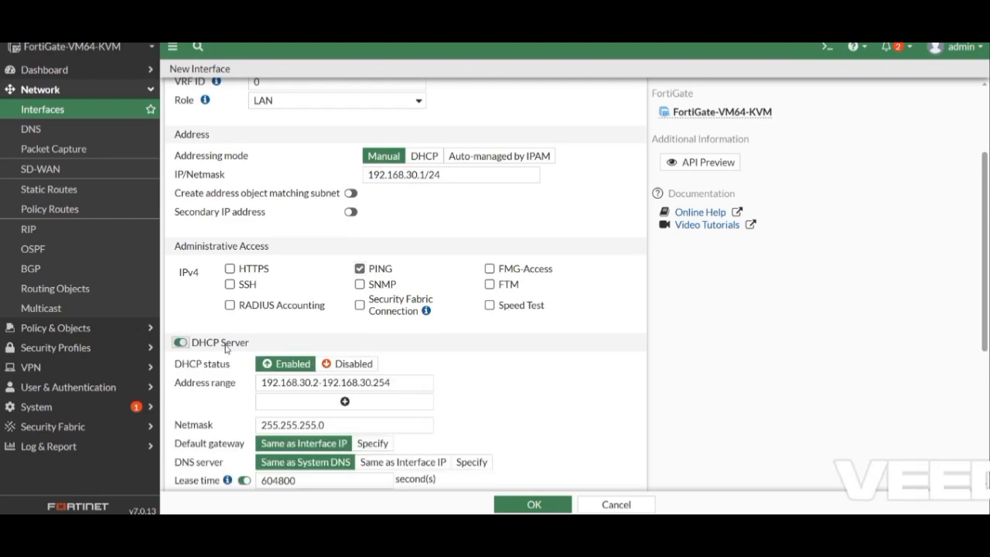
pyautogui.click(314, 381)
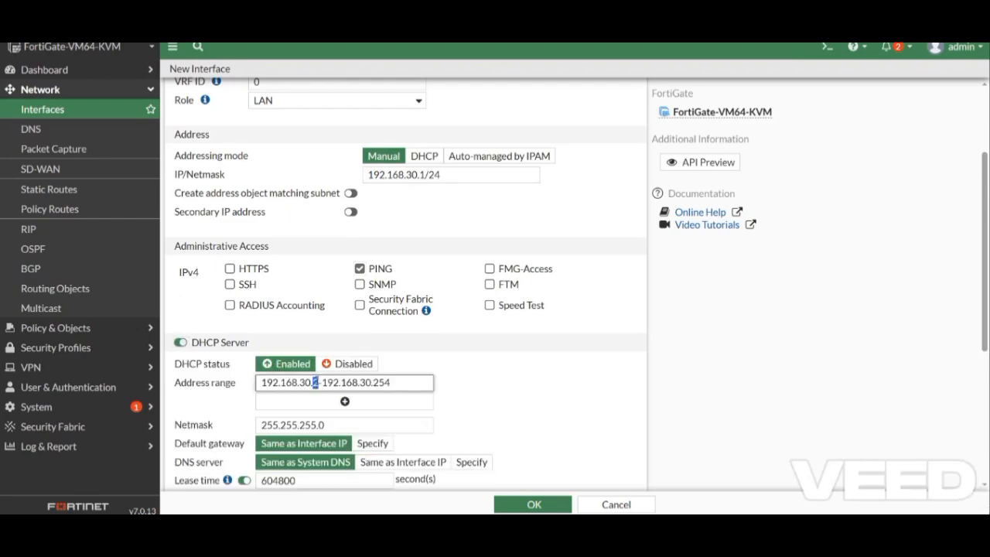
pyautogui.write('120')
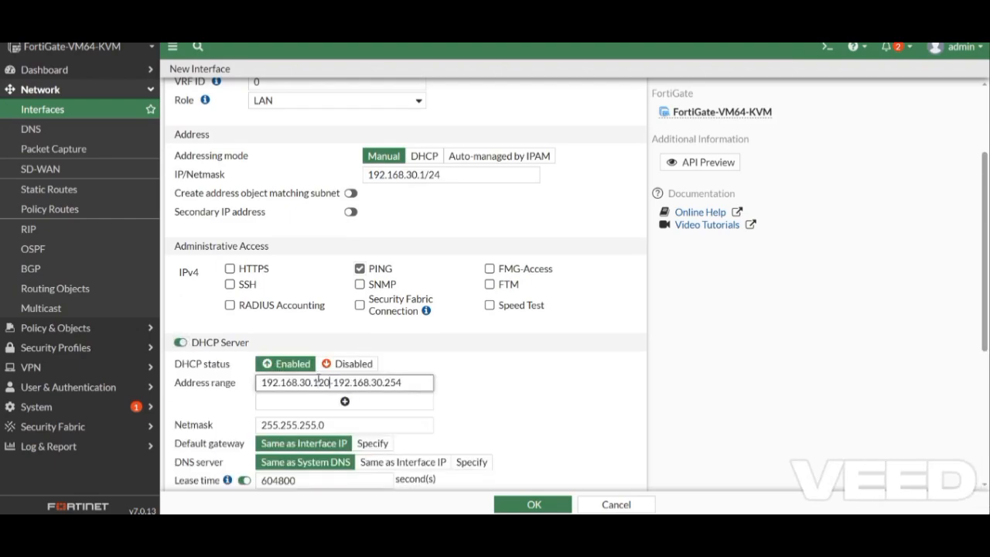
pyautogui.moveTo(385, 382); pyautogui.dragTo(400, 378)
pyautogui.write('140')
pyautogui.scroll(-1, 386, 386)
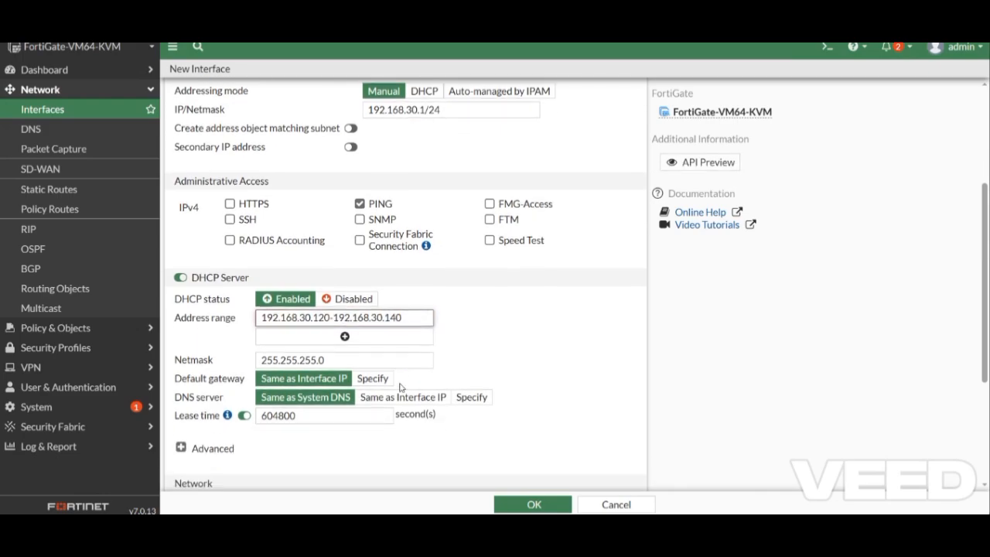
pyautogui.click(370, 394)
pyautogui.scroll(-3, 394, 394)
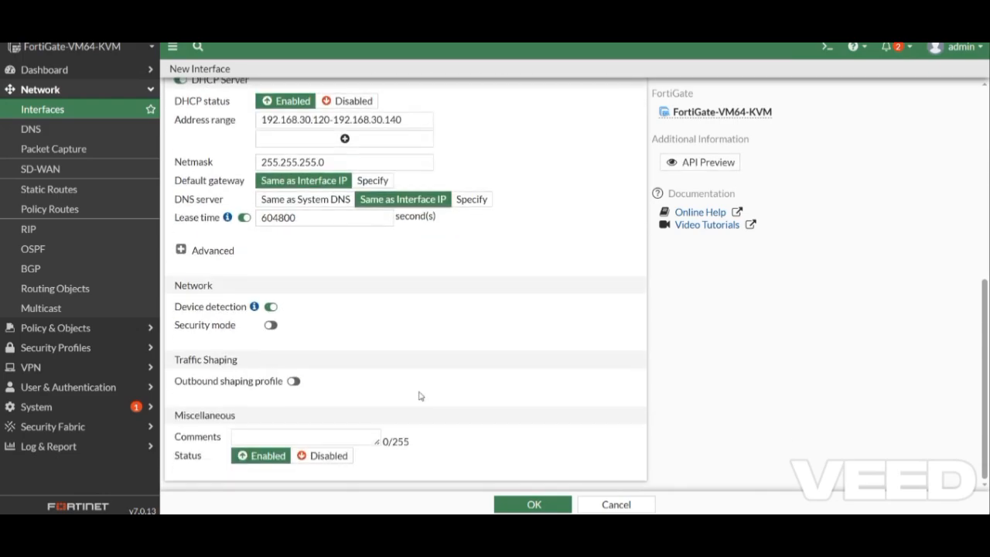
pyautogui.click(541, 506)
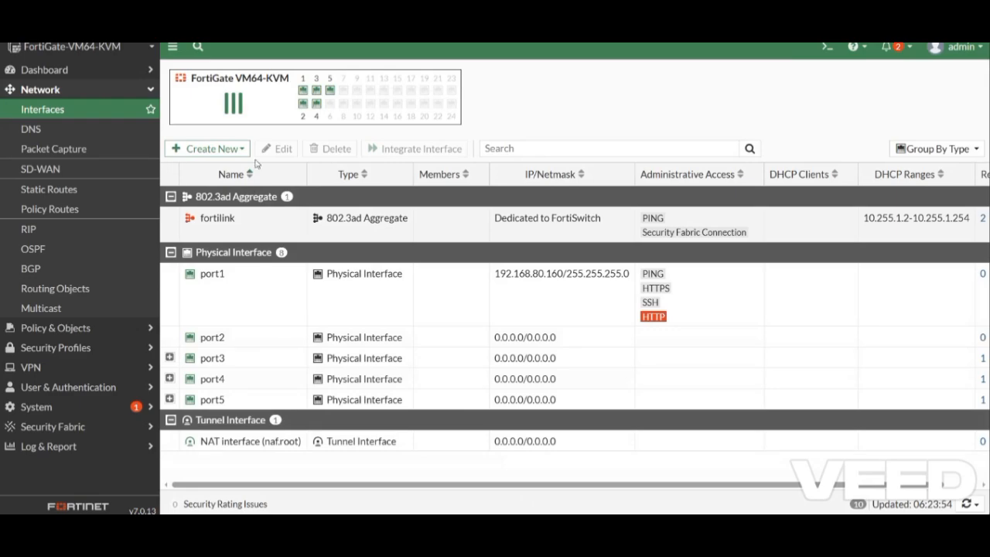
# - Expand port3, port4 and port5 to show vlan10, vlan20 and vlan30 beneath them
pyautogui.click(169, 357)
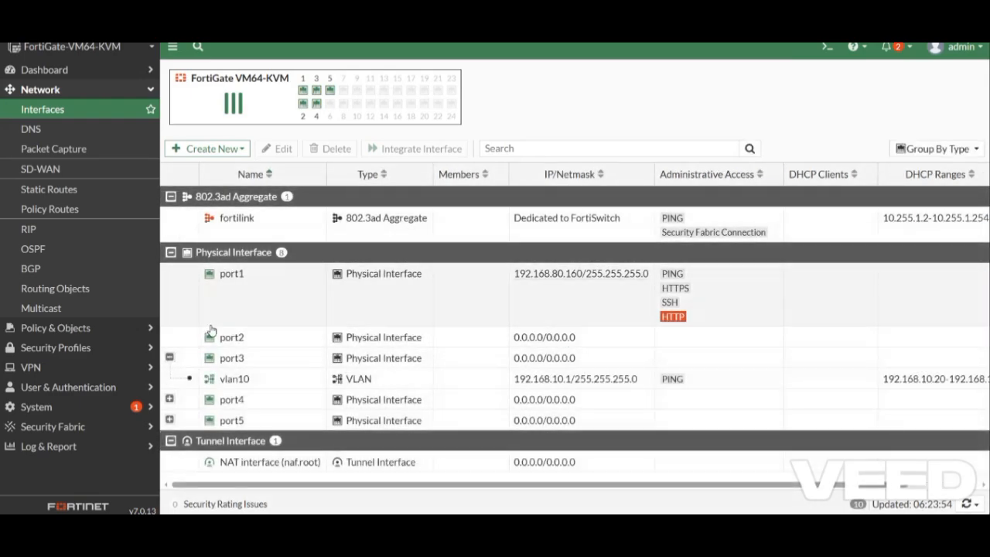
pyautogui.click(170, 398)
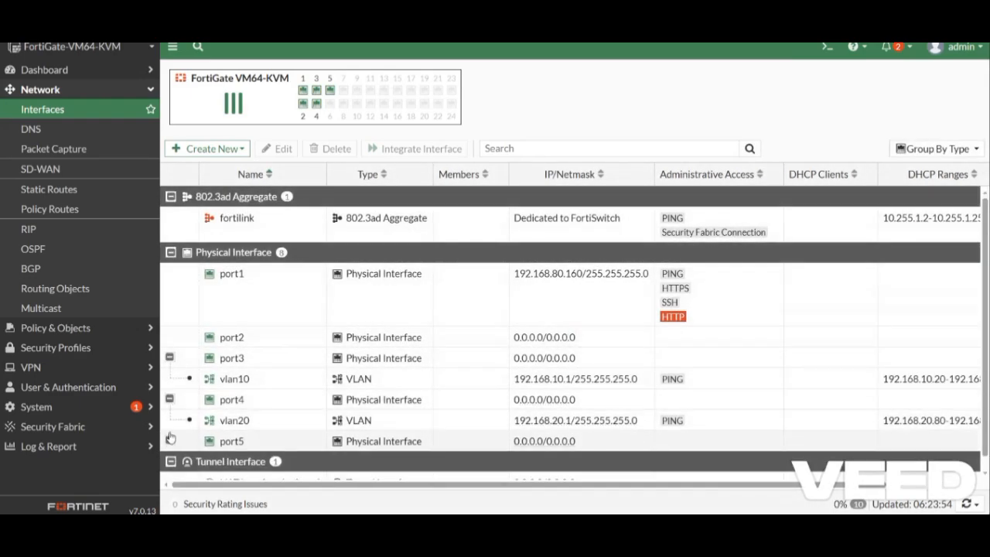
pyautogui.click(169, 439)
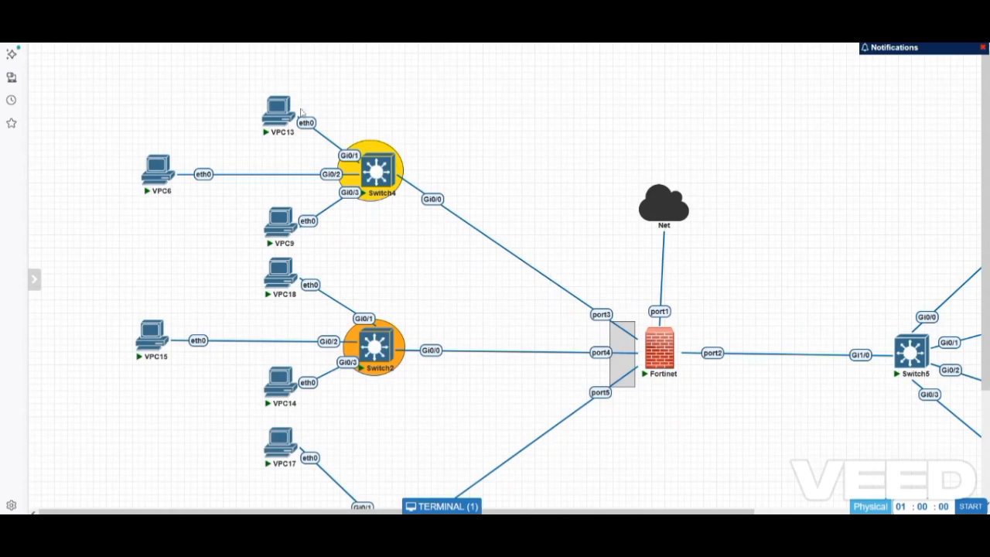
# - Open a Switch4 console and enter privileged mode with en
pyautogui.moveTo(374, 168)
pyautogui.click(438, 507)
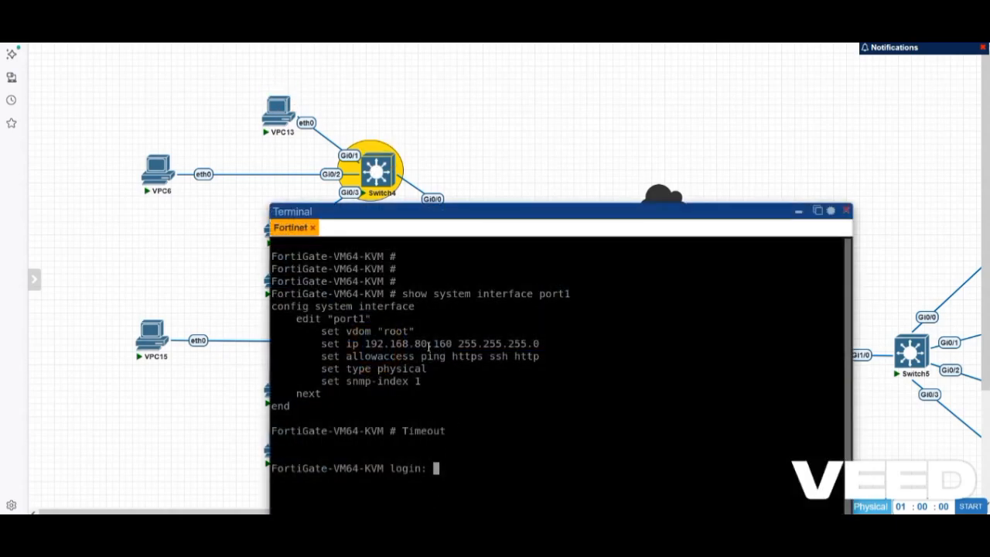
pyautogui.click(376, 170)
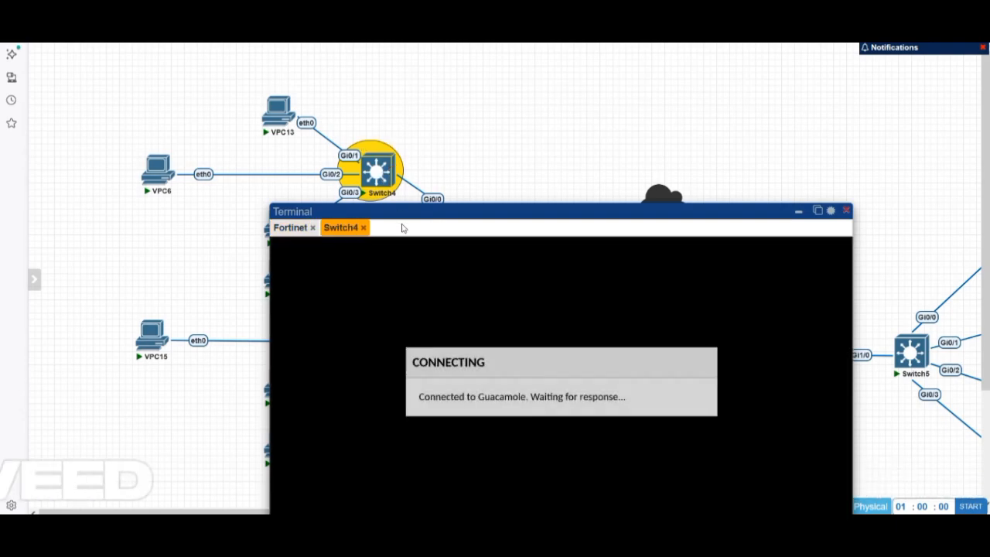
pyautogui.moveTo(442, 217); pyautogui.dragTo(610, 67)
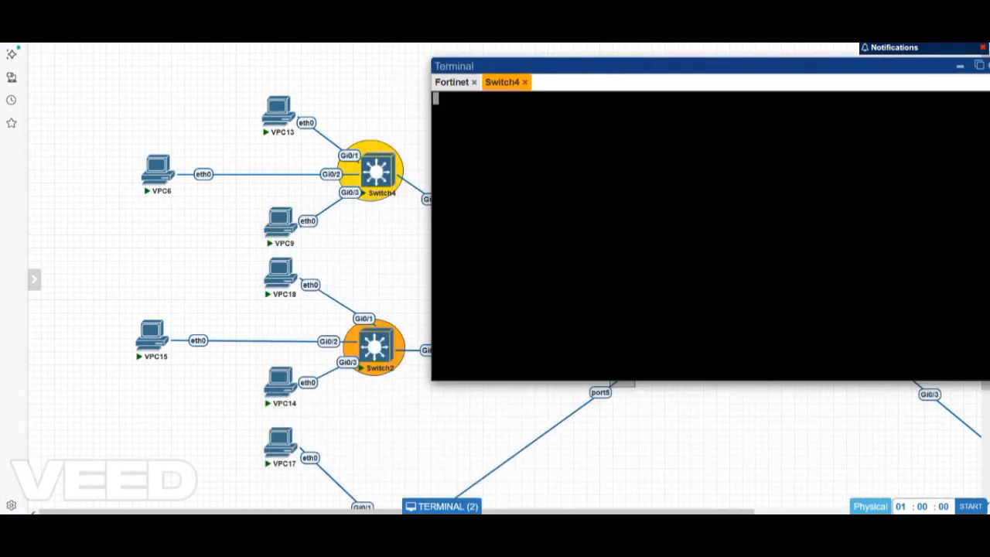
pyautogui.press('Return')
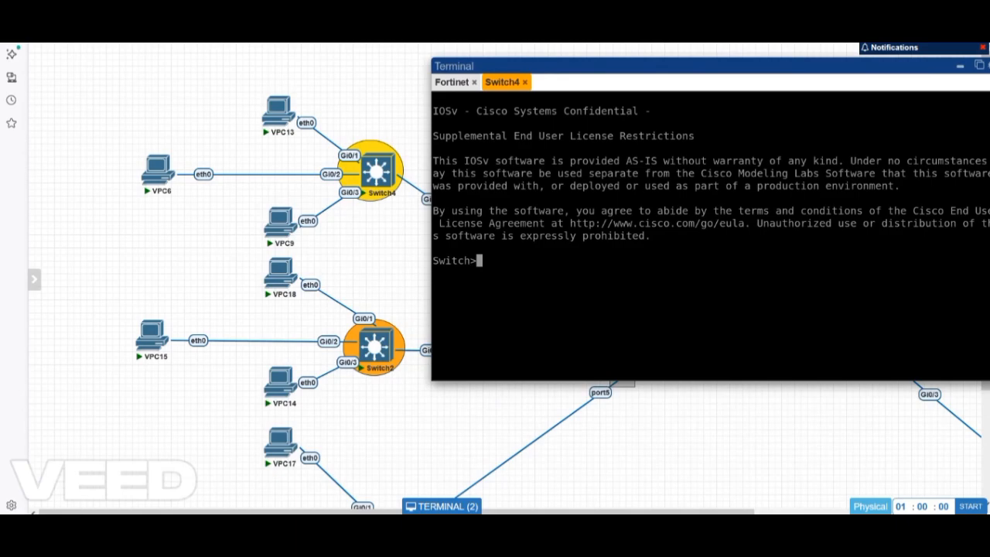
pyautogui.write('en')
pyautogui.press('Return')
# - Run show vlan brief and point out VLAN0010 assigned to Gi0/1–Gi0/3
pyautogui.write('sho vl')
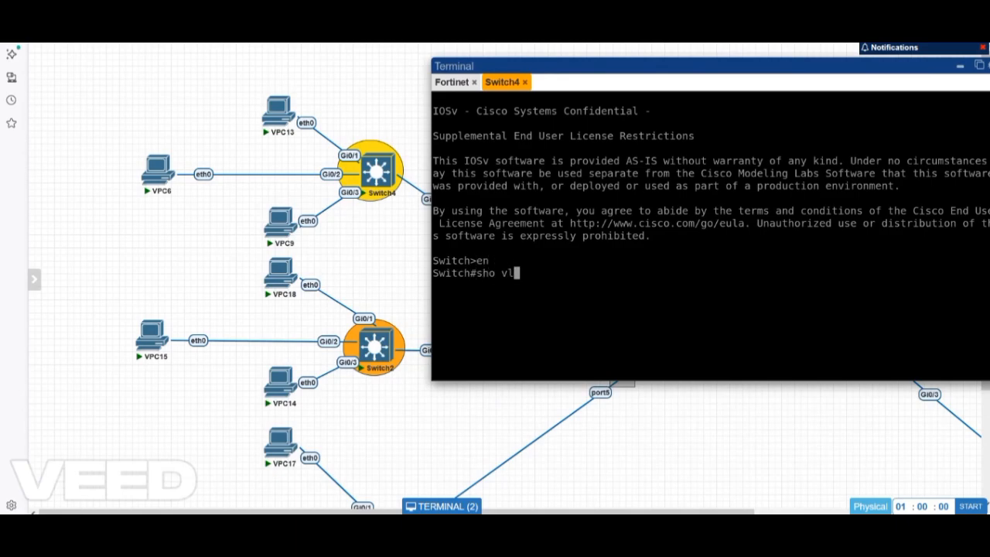
pyautogui.write('an br')
pyautogui.press('Return')
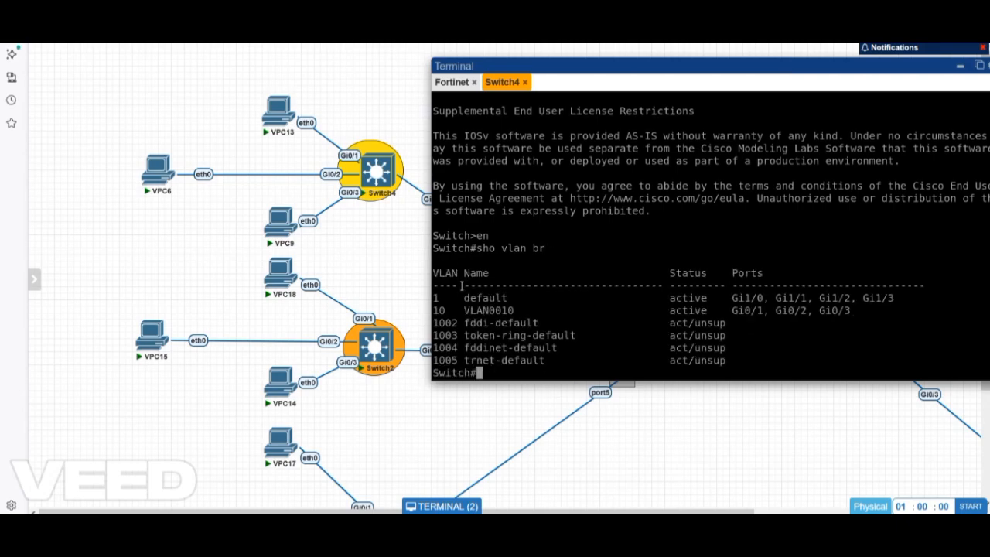
pyautogui.moveTo(471, 310); pyautogui.dragTo(513, 311)
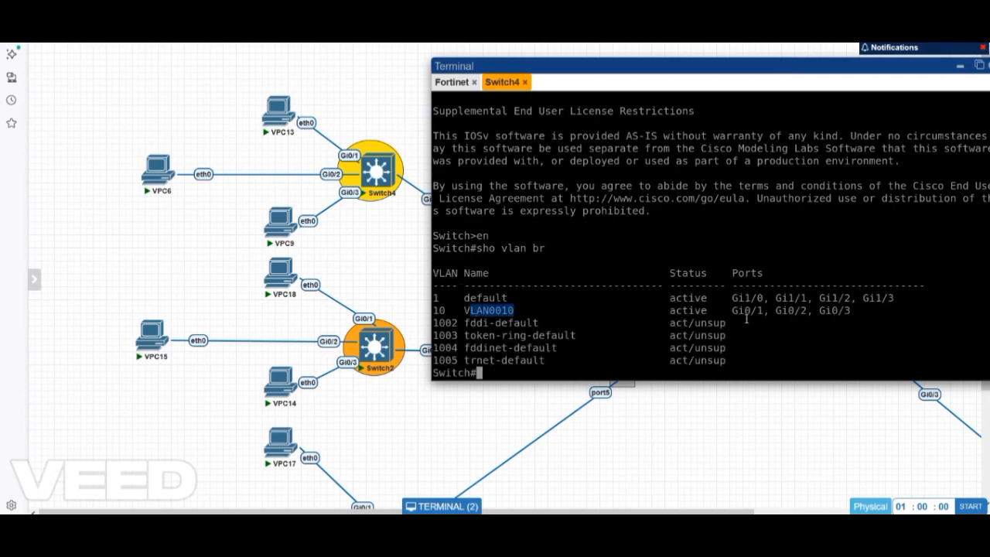
pyautogui.moveTo(744, 310); pyautogui.dragTo(831, 310)
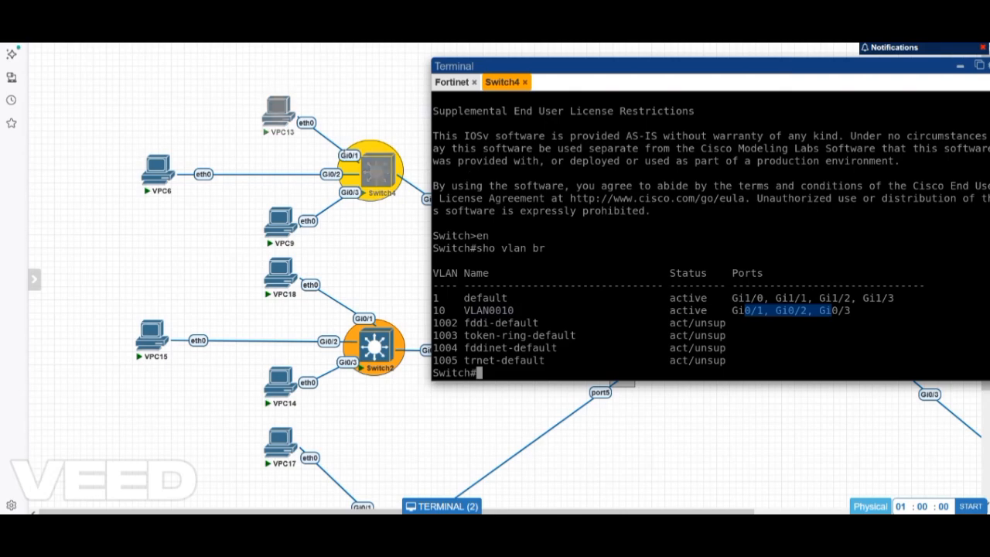
pyautogui.click(626, 244)
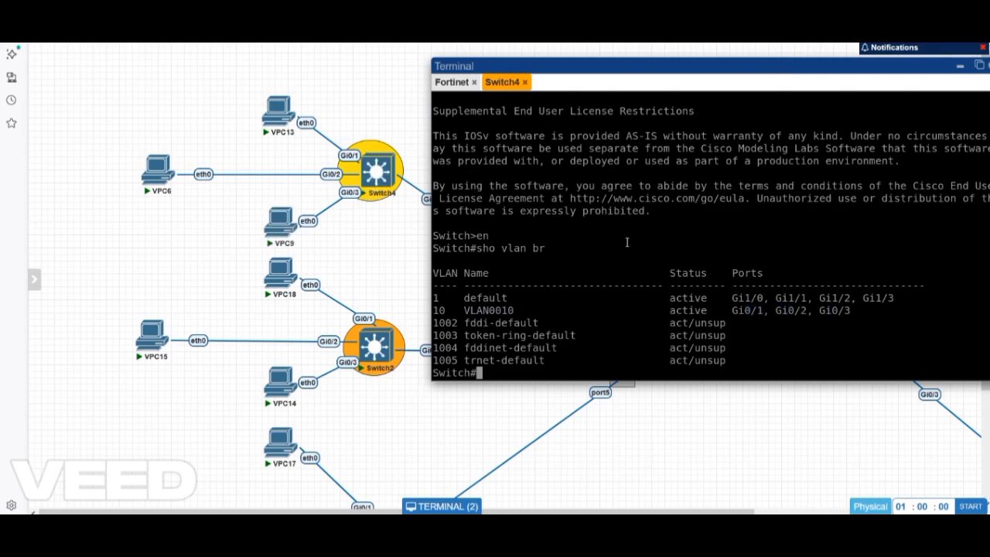
# - Run show interfaces trunk and point out Gi0/0 trunking VLANs 1 and 10
pyautogui.press('Return')
pyautogui.press('Return')
pyautogui.press('Return')
pyautogui.write('sho inter tr')
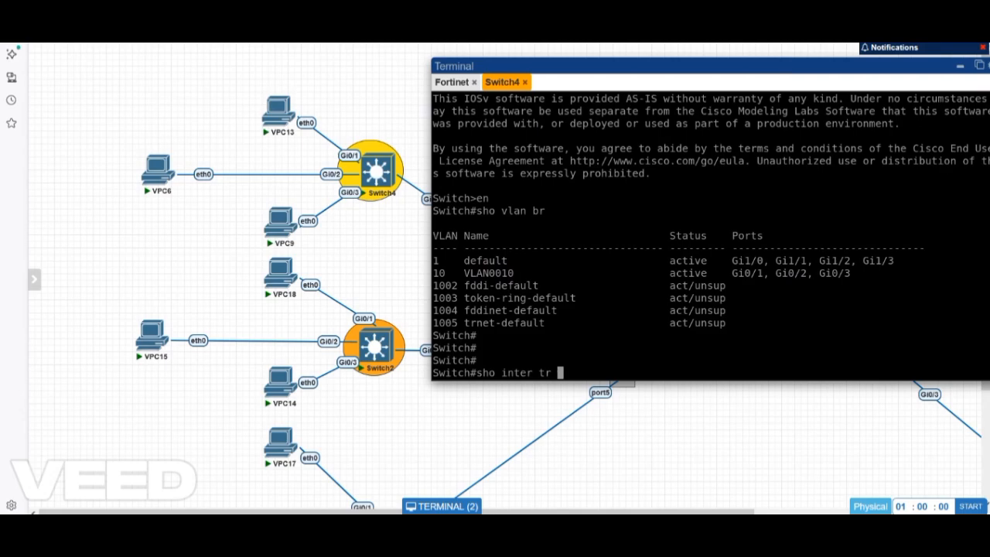
pyautogui.press('Return')
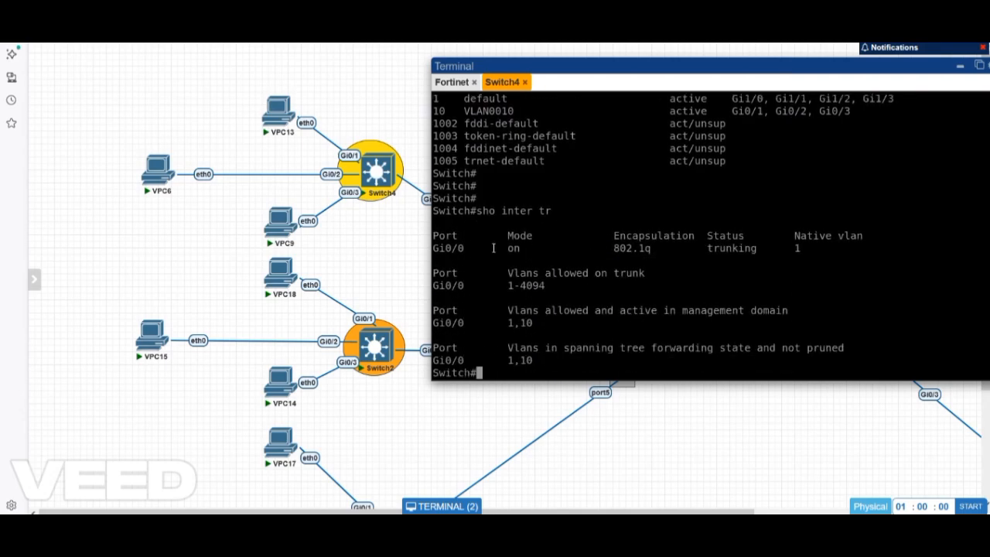
pyautogui.moveTo(456, 68); pyautogui.dragTo(520, 73)
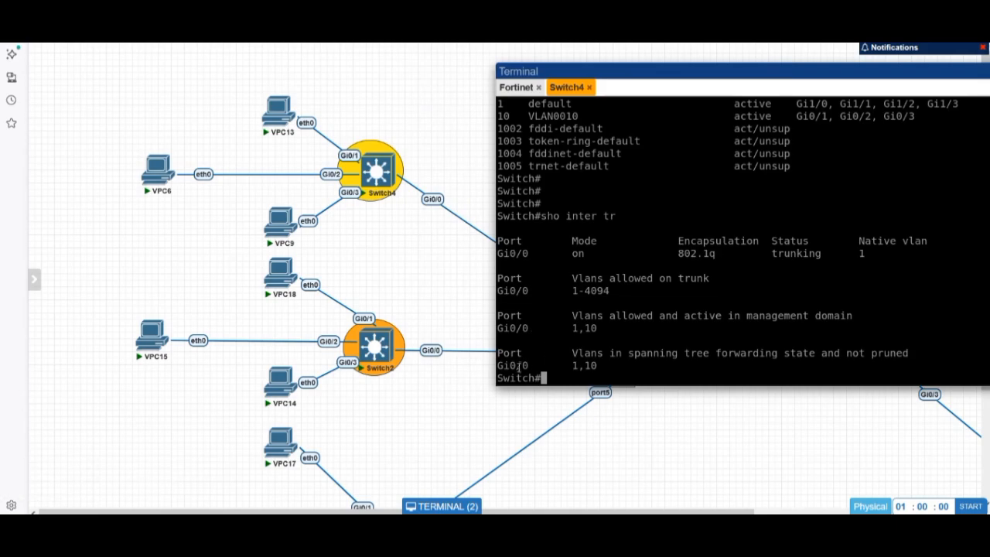
pyautogui.moveTo(511, 365); pyautogui.dragTo(561, 353)
pyautogui.moveTo(812, 70); pyautogui.dragTo(598, 93)
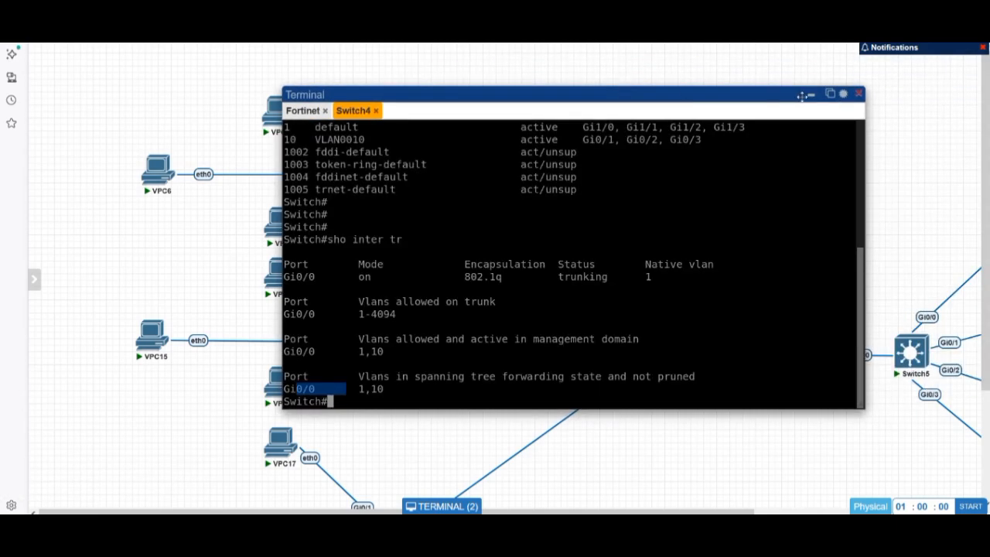
pyautogui.moveTo(438, 90); pyautogui.dragTo(509, 76)
# - Open VPC13's console and lease 192.168.10.20/24 with ip dhcp
pyautogui.click(280, 107)
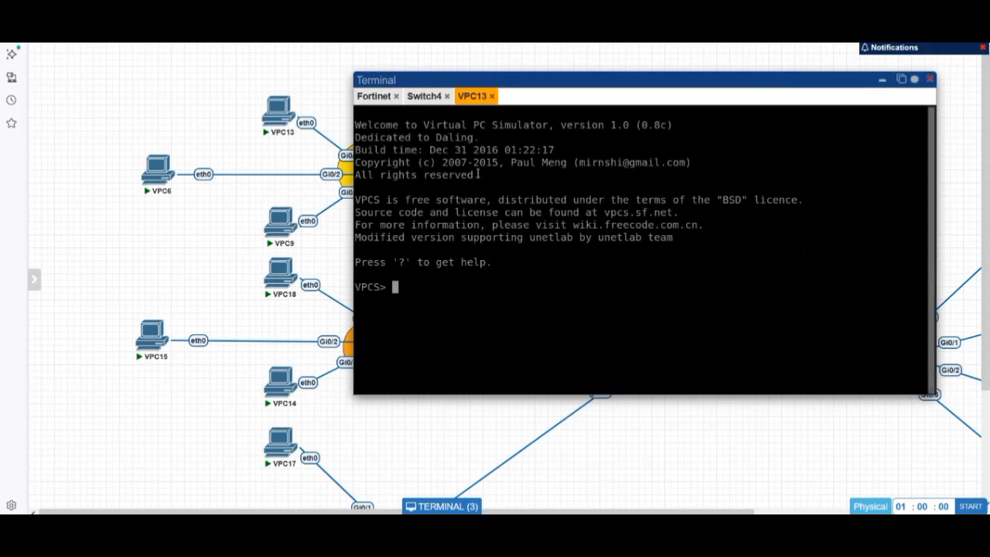
pyautogui.write('ip dhcp')
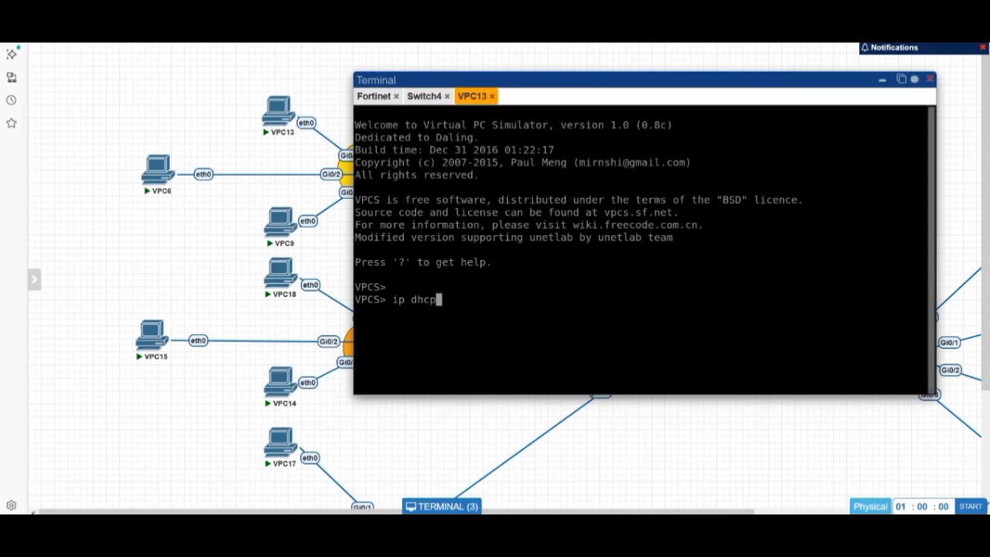
pyautogui.press('Return')
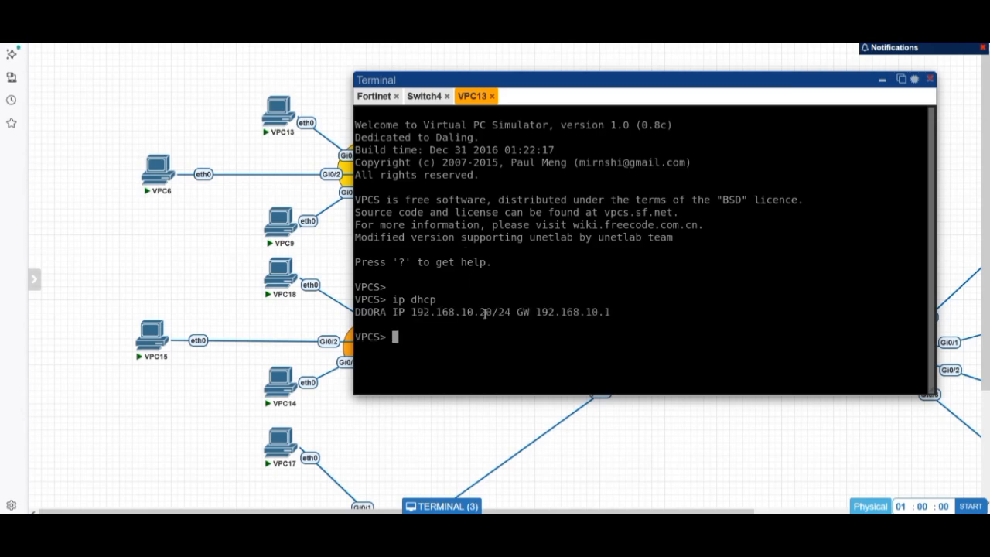
pyautogui.moveTo(483, 312); pyautogui.dragTo(493, 312)
pyautogui.click(493, 312)
# - Ping 192.168.20.1 (times out), then 192.168.10.1 (replies) from VPC13
pyautogui.write('ping 192.168.20.1')
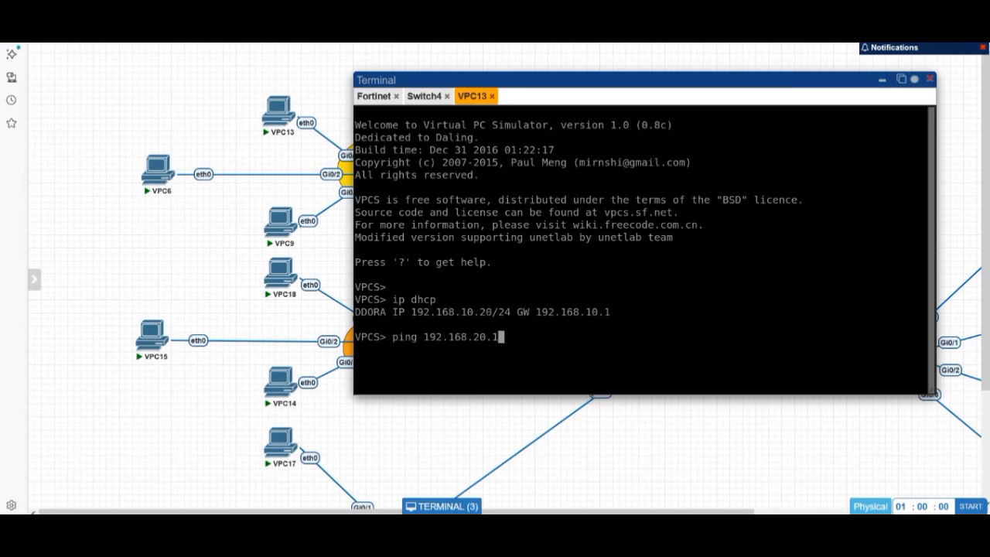
pyautogui.press('Return')
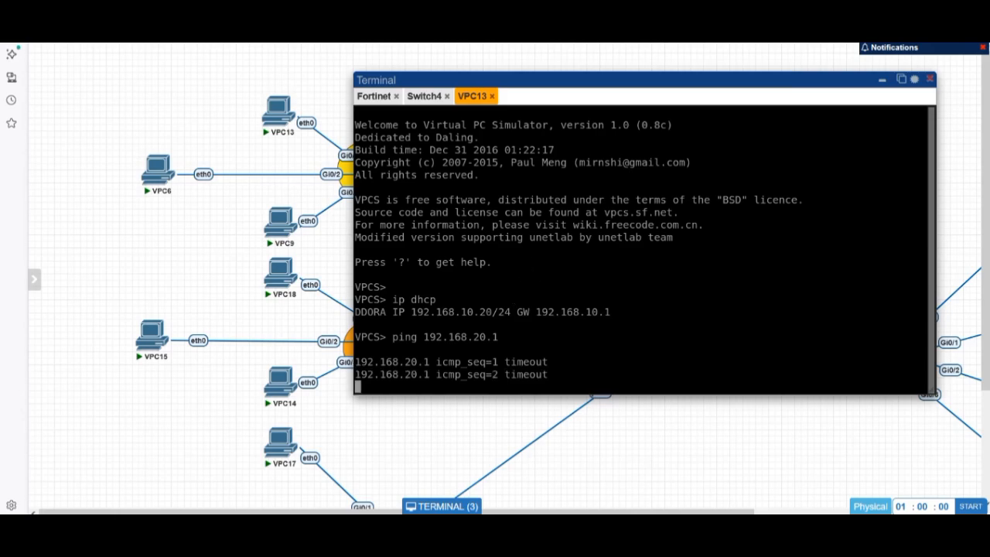
pyautogui.hotkey('ctrl', 'c')
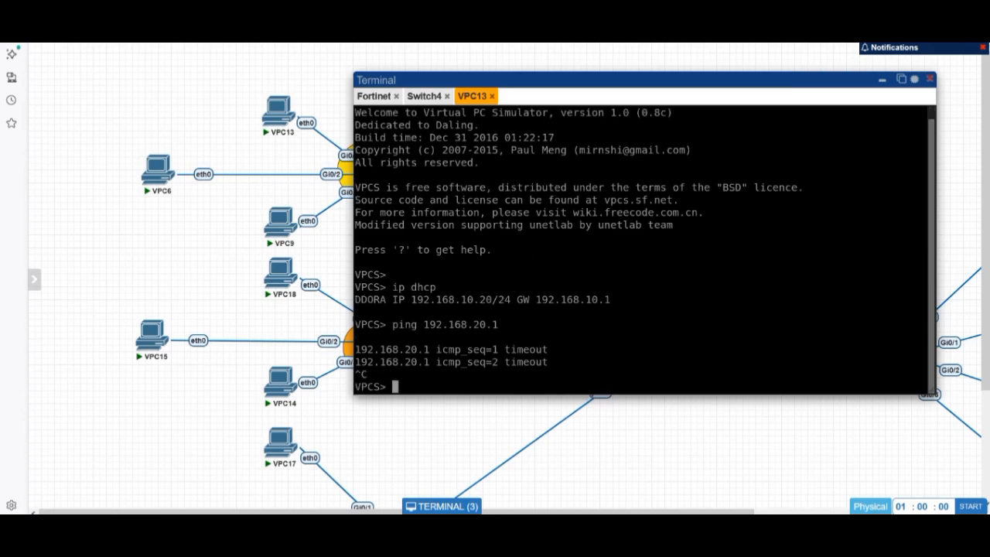
pyautogui.press('Up')
pyautogui.press('Left')
pyautogui.press('Left')
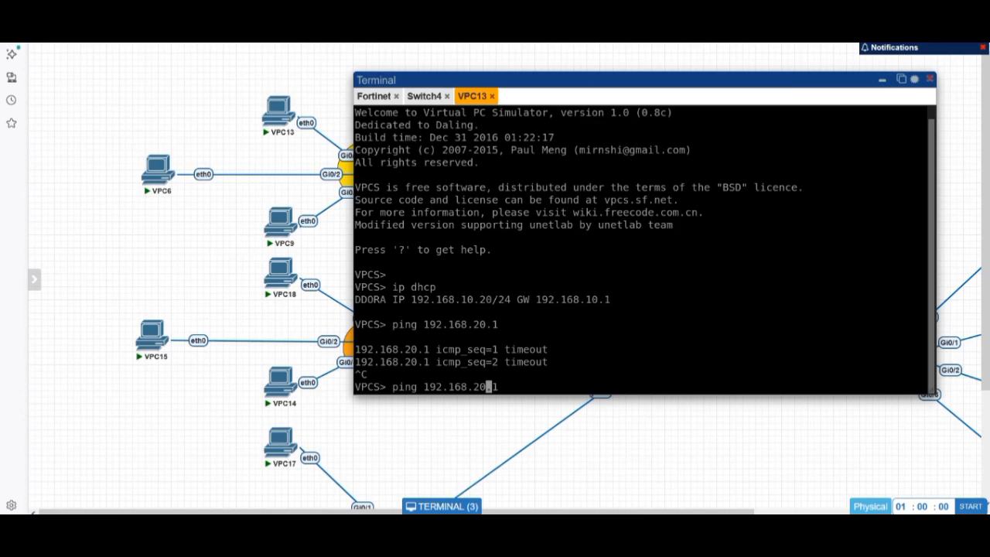
pyautogui.press('BackSpace')
pyautogui.press('BackSpace')
pyautogui.write('10')
pyautogui.press('Return')
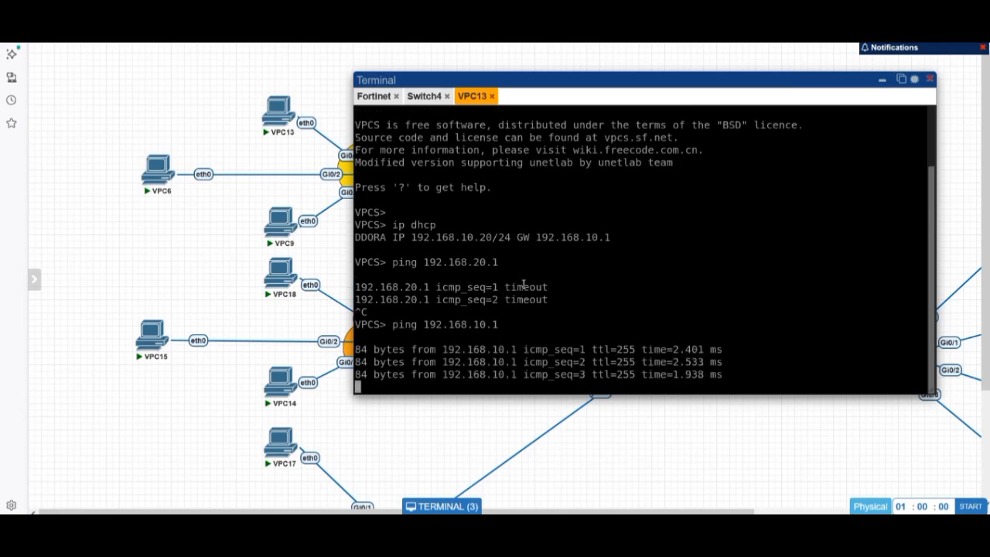
pyautogui.hotkey('ctrl', 'c')
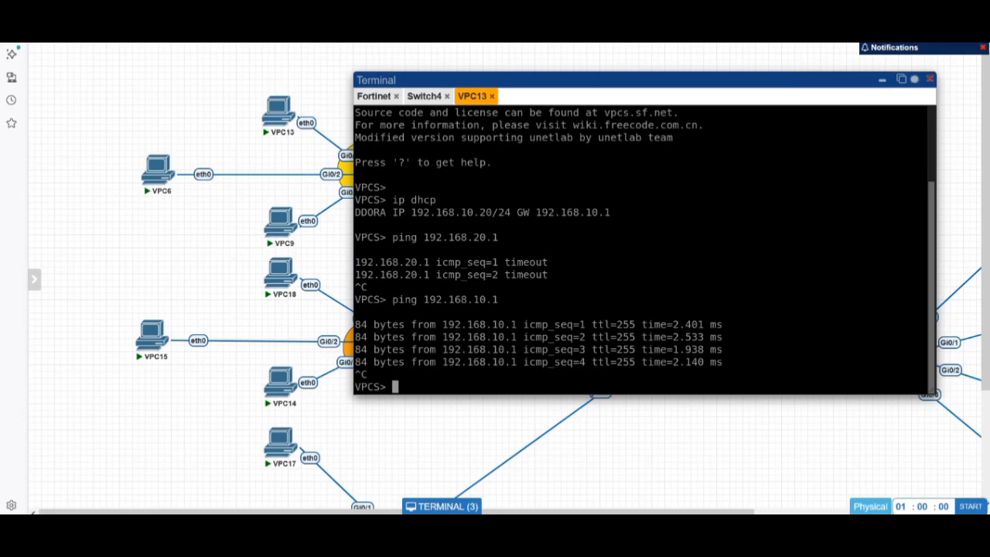
# - Run show ip on VPC13 to show gateway and DNS 192.168.10.1
pyautogui.write('show ip')
pyautogui.press('Return')
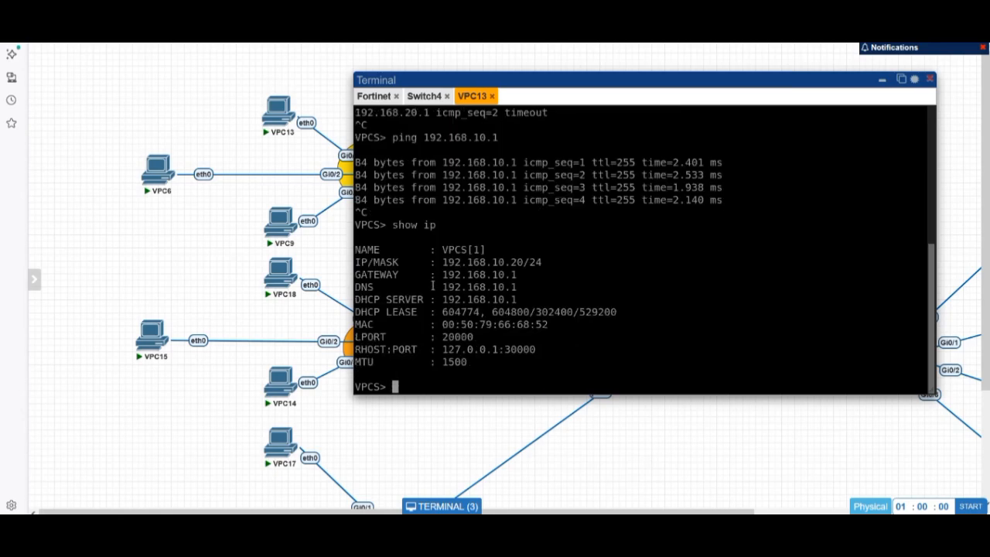
pyautogui.moveTo(442, 286); pyautogui.dragTo(527, 274)
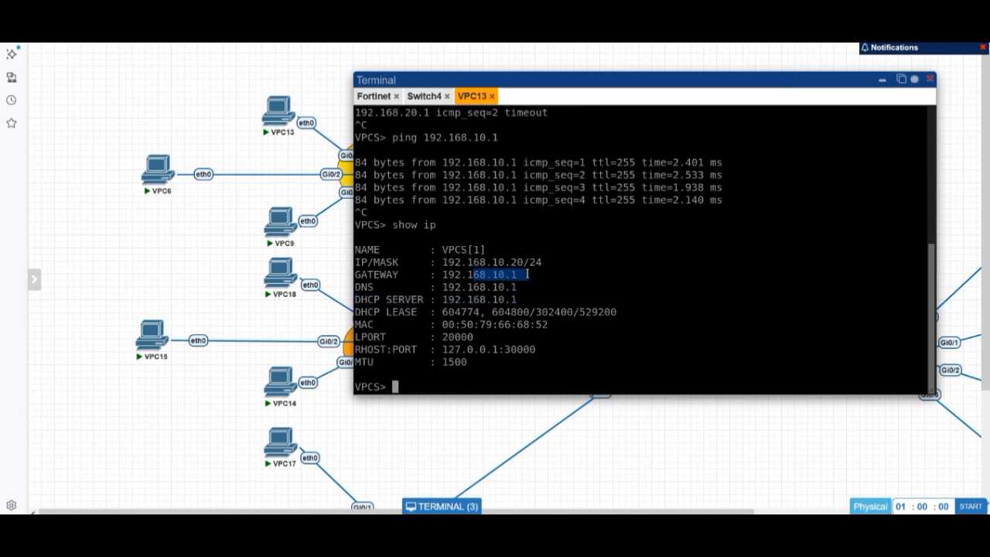
pyautogui.click(500, 279)
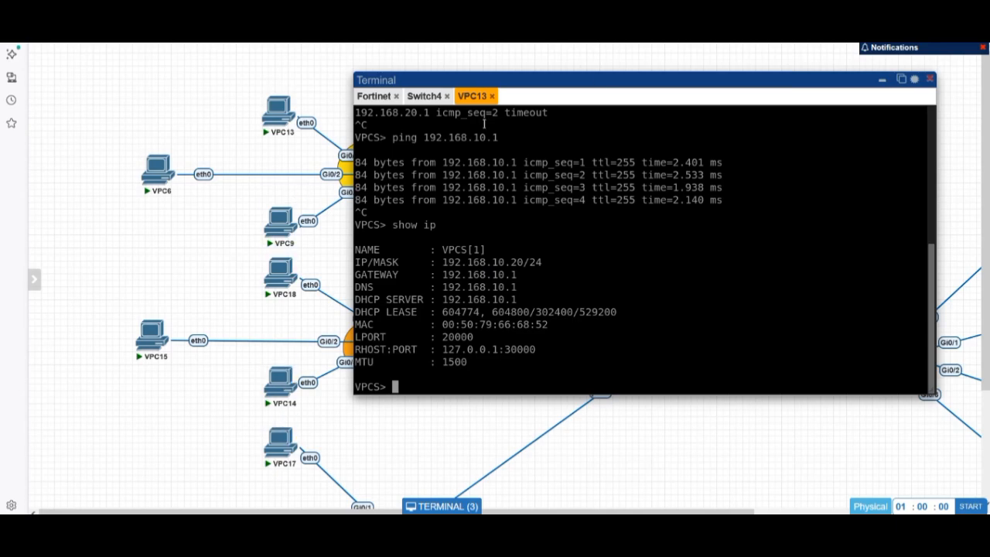
# - Open VPC15's console and lease 192.168.20.80/24 with ip dhcp
pyautogui.click(149, 332)
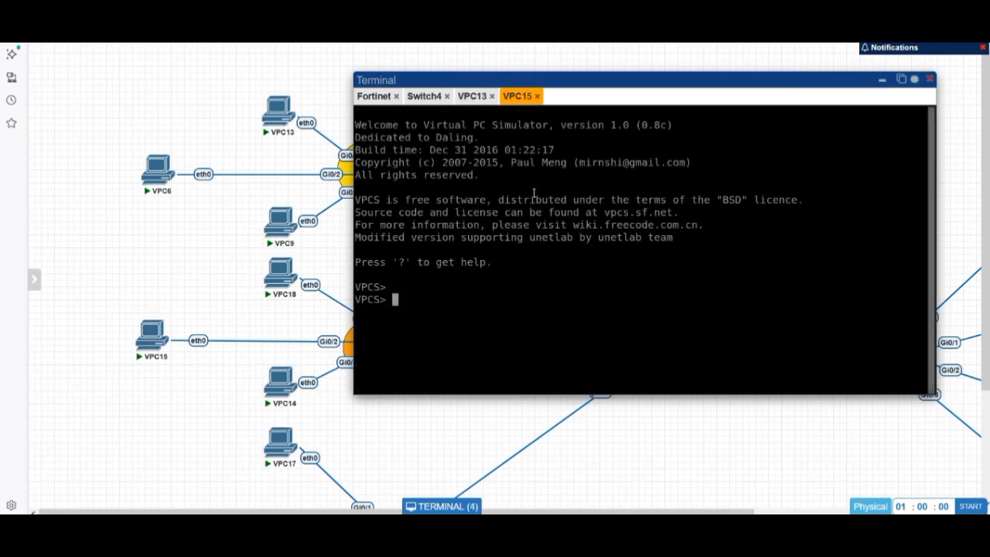
pyautogui.press('Return')
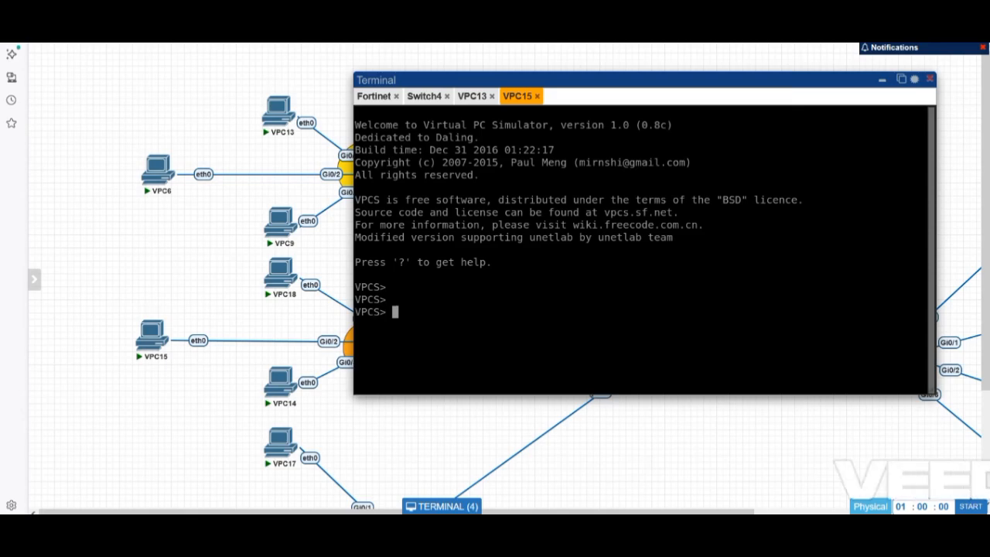
pyautogui.write('ip dhcp')
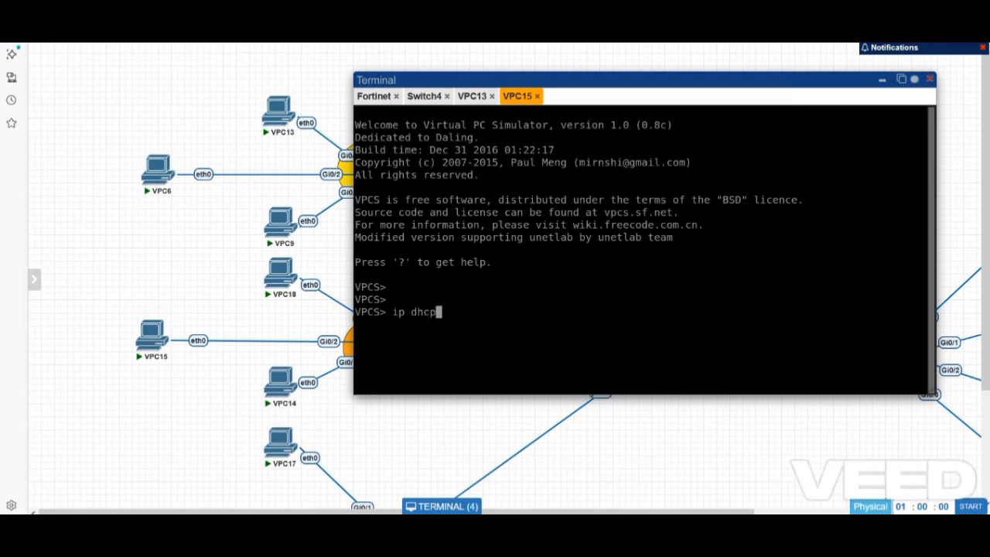
pyautogui.press('Return')
# - Open VPC17's console and run ip dhcp, which finds no DHCP server
pyautogui.click(279, 437)
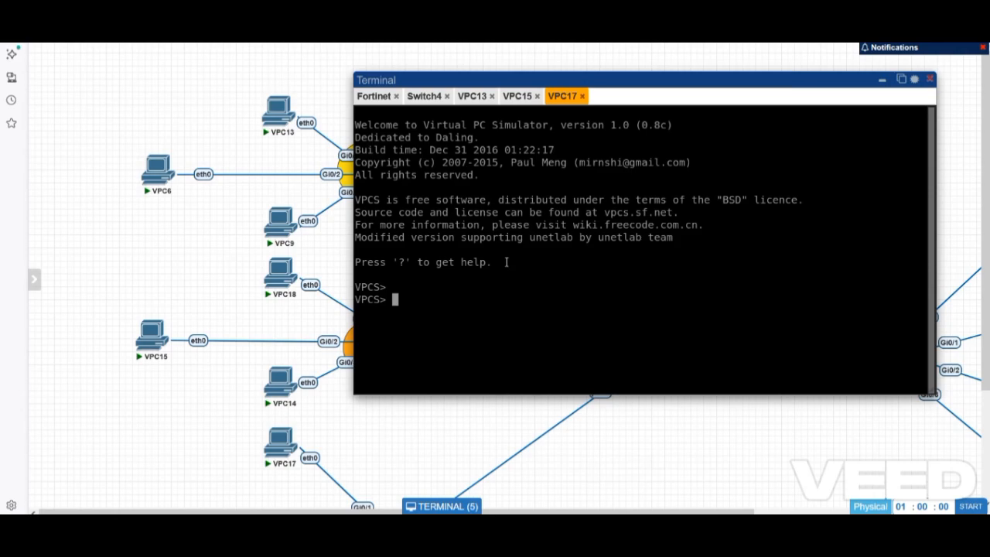
pyautogui.write('ip dhcp')
pyautogui.press('Return')
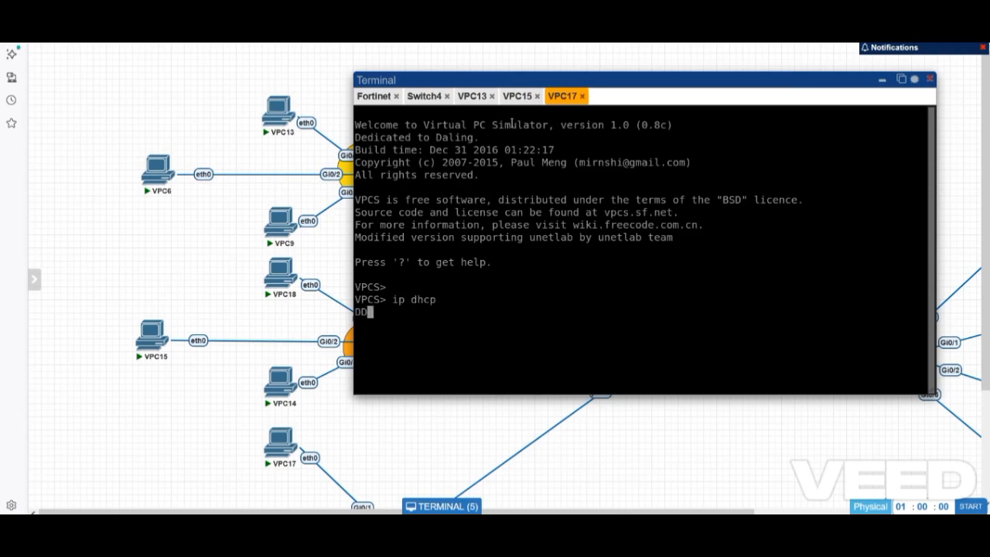
# - From VPC15, ping the 192.168.20.1 gateway successfully
pyautogui.click(516, 97)
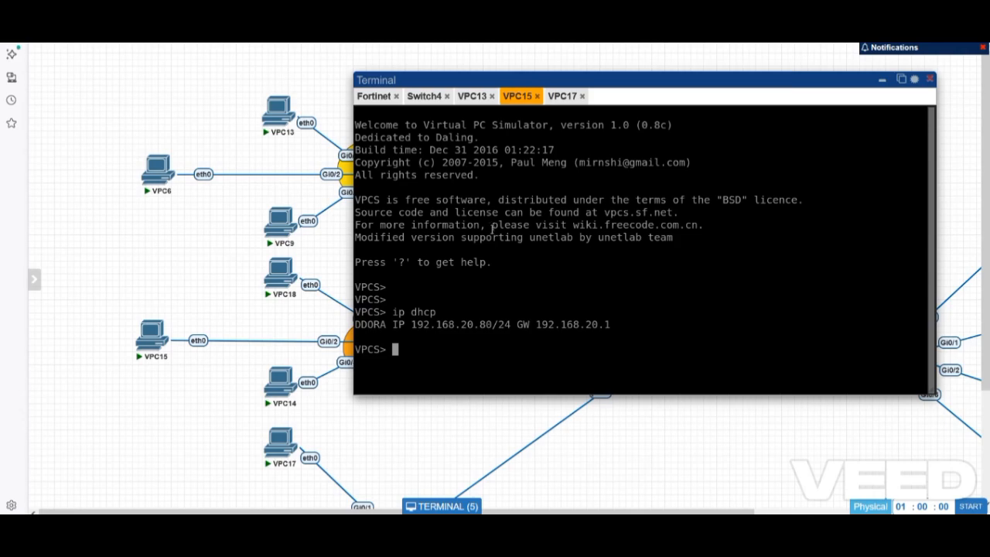
pyautogui.moveTo(460, 325); pyautogui.dragTo(495, 325)
pyautogui.write('ping 192.1')
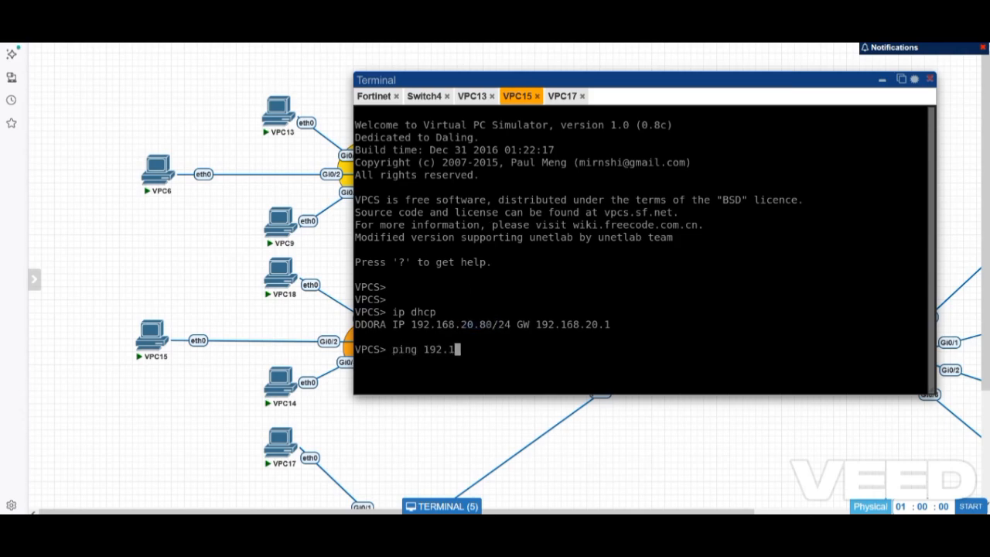
pyautogui.write('68.20.1')
pyautogui.press('Return')
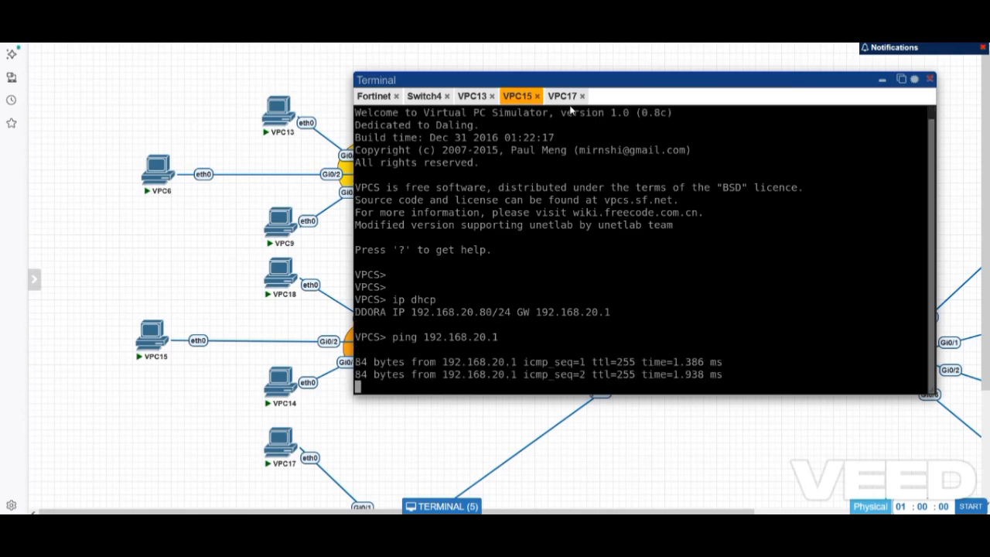
pyautogui.click(562, 96)
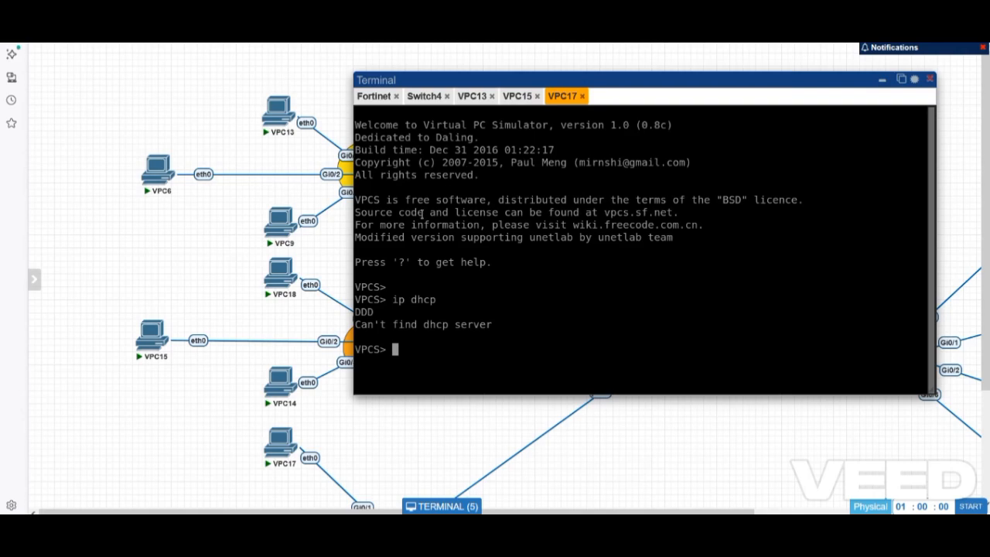
pyautogui.scroll(-2, 341, 348)
# - Open Switch3's console, enter privileged mode and check VLAN 30 with show vlan brief
pyautogui.click(374, 474)
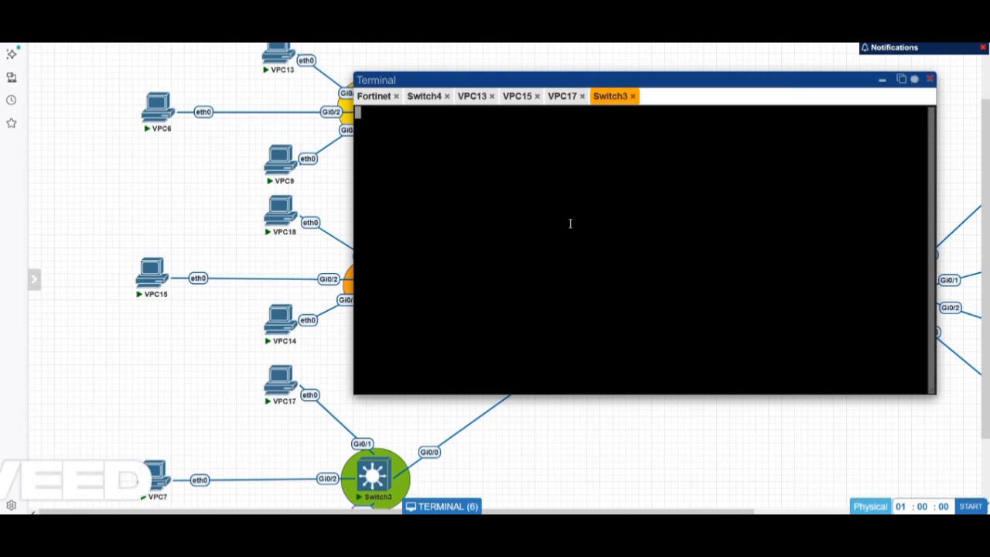
pyautogui.press('Return')
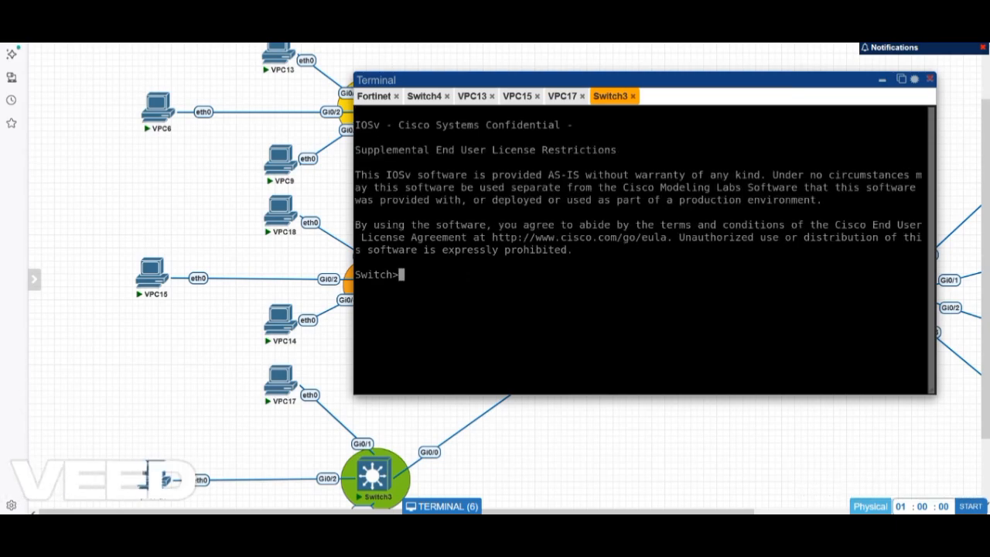
pyautogui.write('en')
pyautogui.press('Return')
pyautogui.write('sho vlan br')
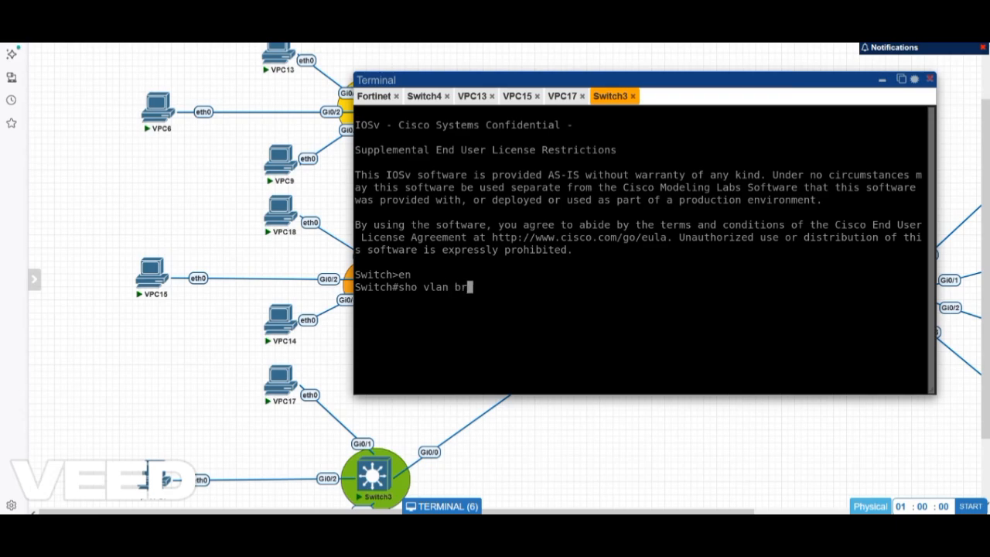
pyautogui.press('Return')
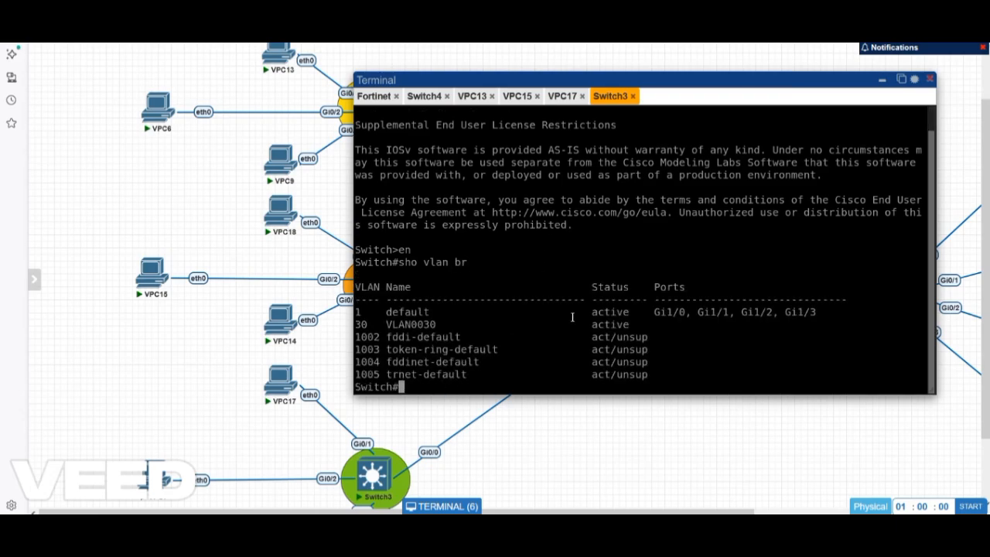
pyautogui.moveTo(602, 325); pyautogui.dragTo(638, 324)
pyautogui.click(638, 325)
# - Make Switch3 ports Gi0/1–Gi0/3 access ports in VLAN 30
pyautogui.write('conf t')
pyautogui.press('Return')
pyautogui.press('Return')
pyautogui.press('Return')
pyautogui.press('Return')
pyautogui.press('Return')
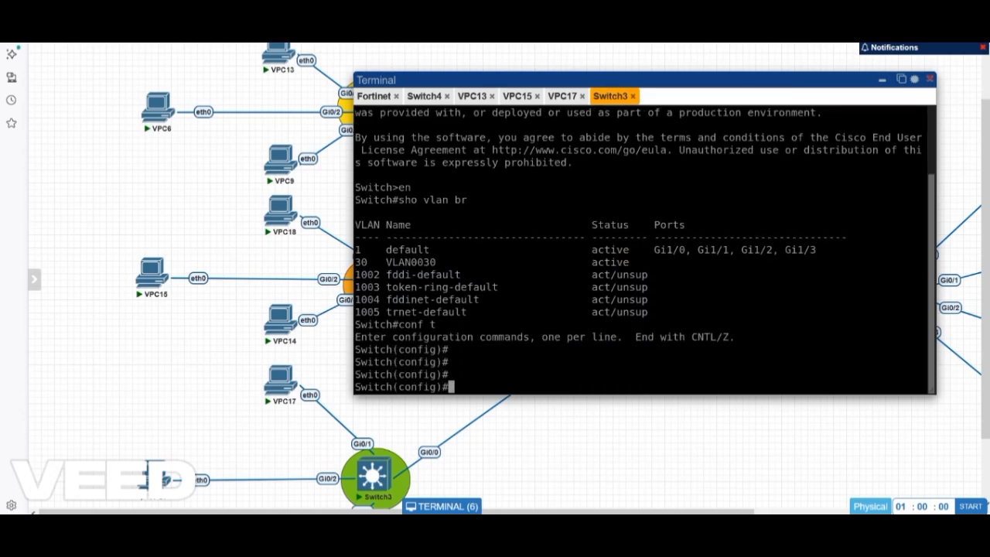
pyautogui.write('int ')
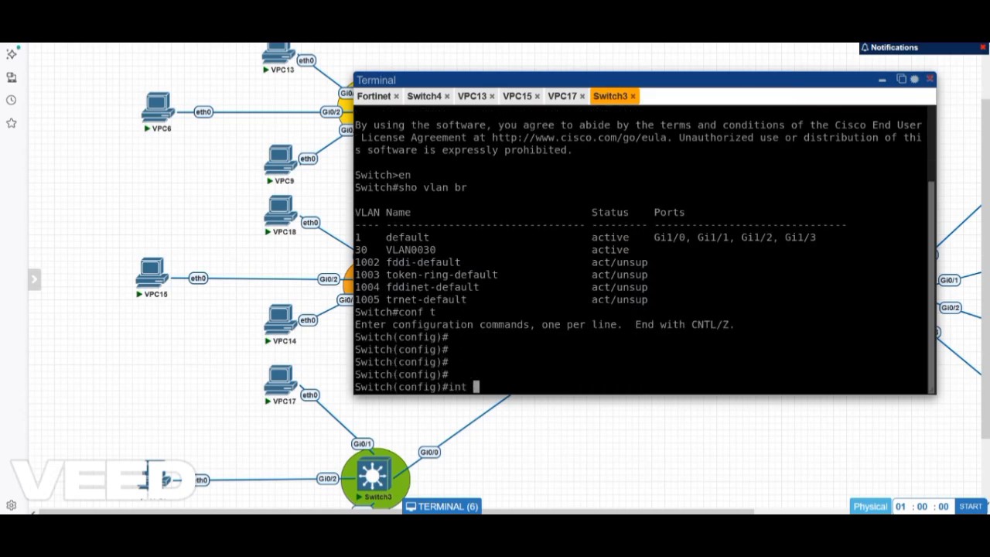
pyautogui.write('r g0/1-3')
pyautogui.scroll(-2, 313, 452)
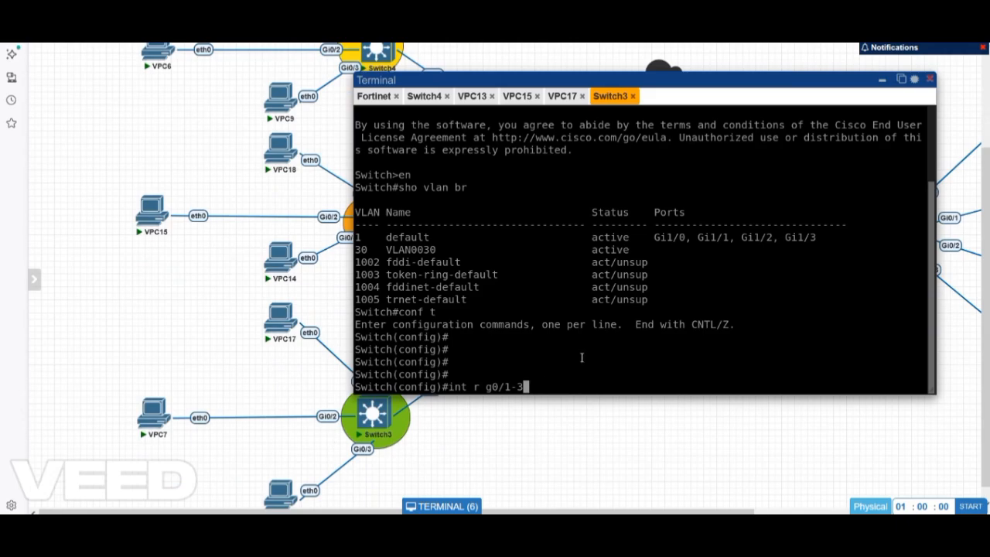
pyautogui.press('Return')
pyautogui.write('sw')
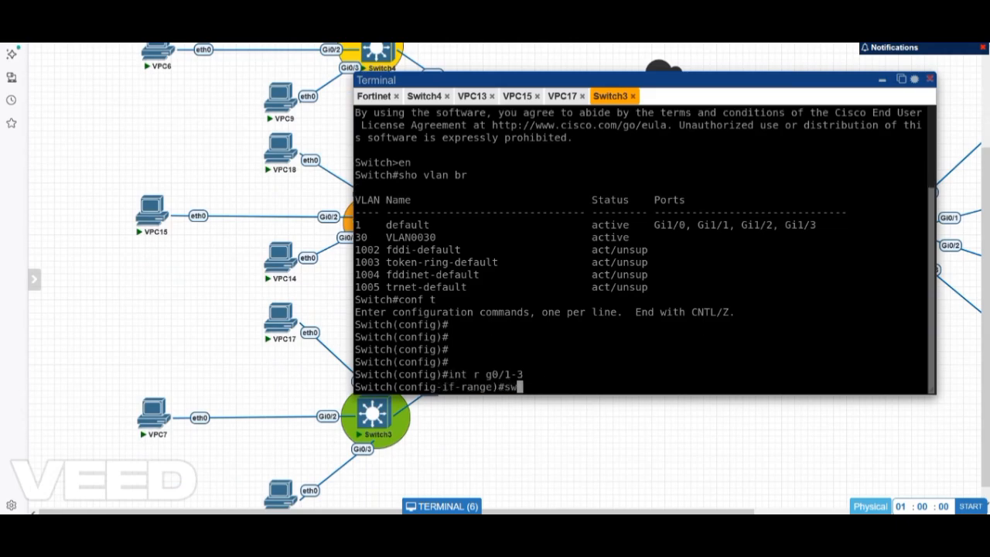
pyautogui.write(' m a')
pyautogui.press('Return')
pyautogui.press('Return')
pyautogui.press('Return')
pyautogui.press('Return')
pyautogui.press('Return')
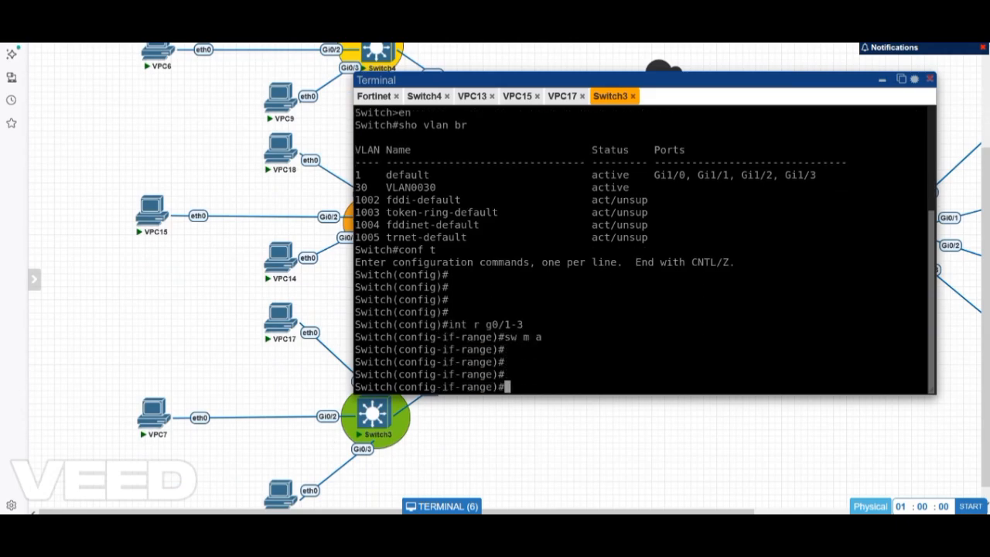
pyautogui.write('sw acc vla')
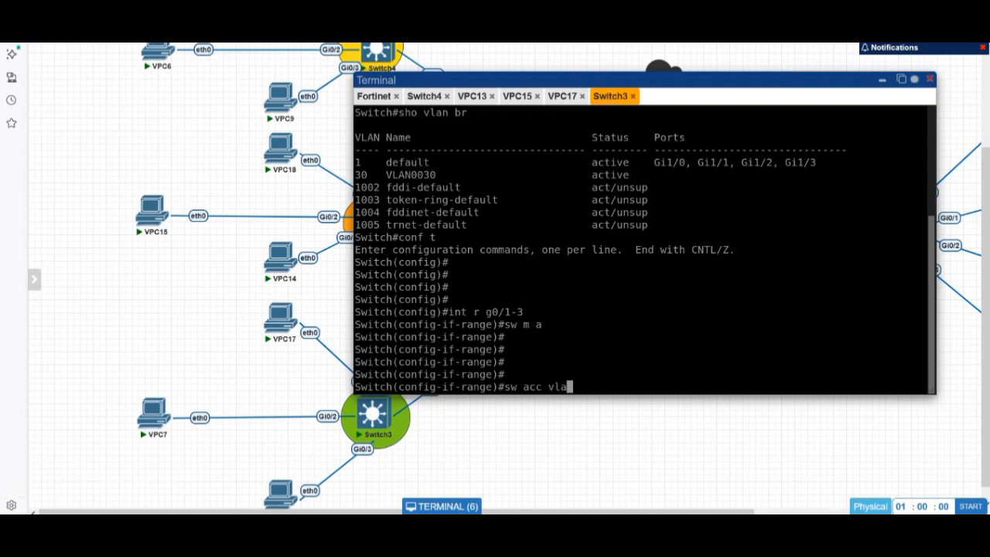
pyautogui.write('n 30')
pyautogui.press('Return')
pyautogui.press('Return')
pyautogui.press('Return')
# - Run do show interfaces trunk to confirm Gi0/0 carries VLANs 1 and 30
pyautogui.press('Return')
pyautogui.press('Return')
pyautogui.press('Return')
pyautogui.press('Return')
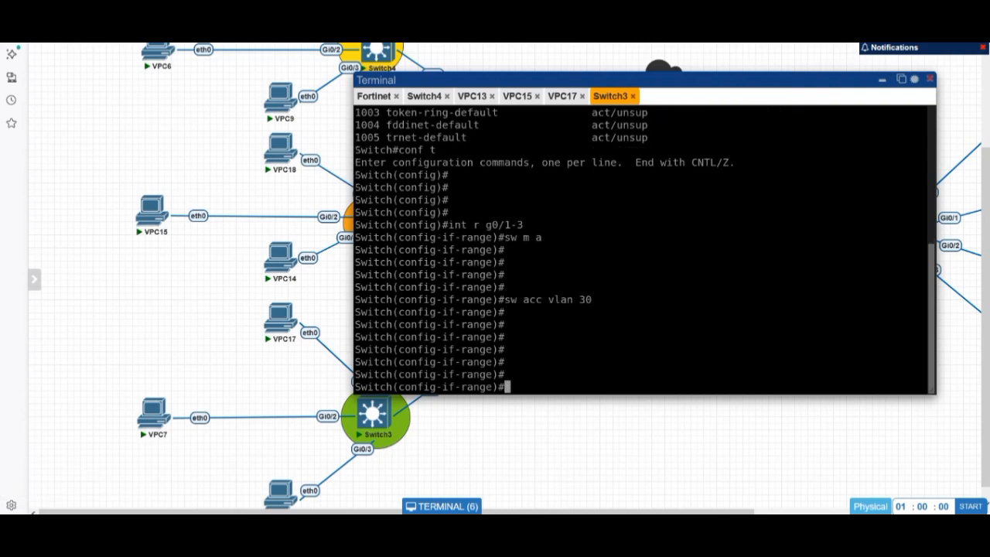
pyautogui.write('exit')
pyautogui.press('Return')
pyautogui.press('Return')
pyautogui.press('Return')
pyautogui.press('Return')
pyautogui.press('Return')
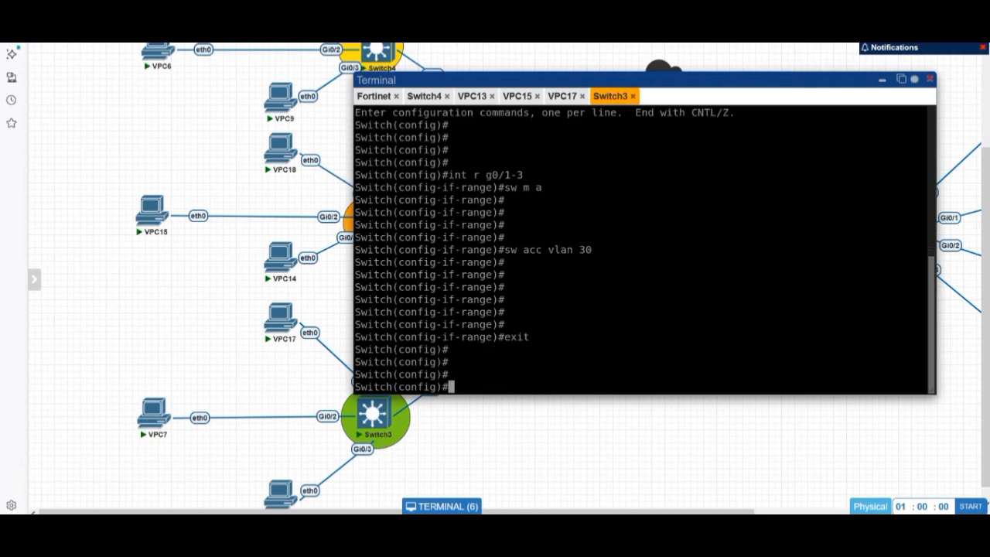
pyautogui.write('do sho inter tr')
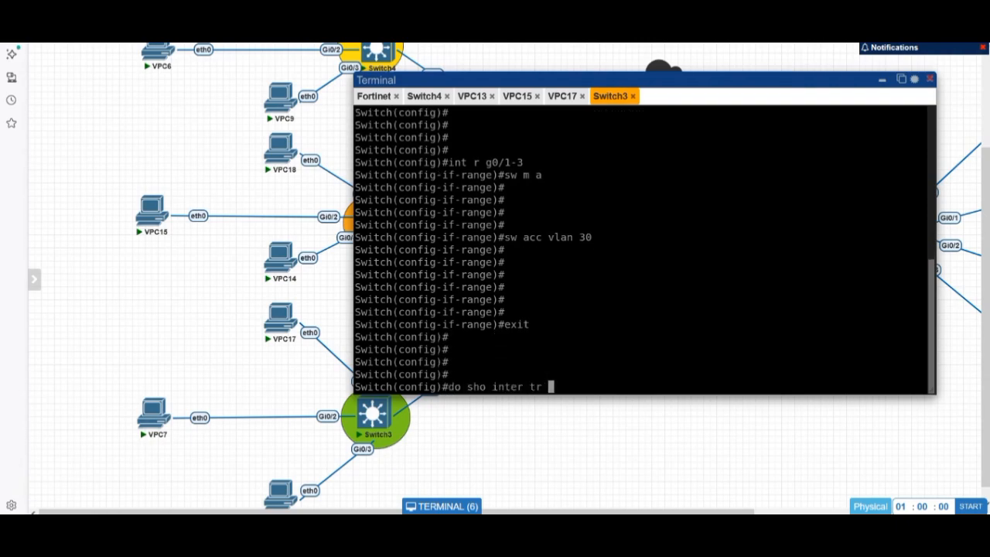
pyautogui.press('Return')
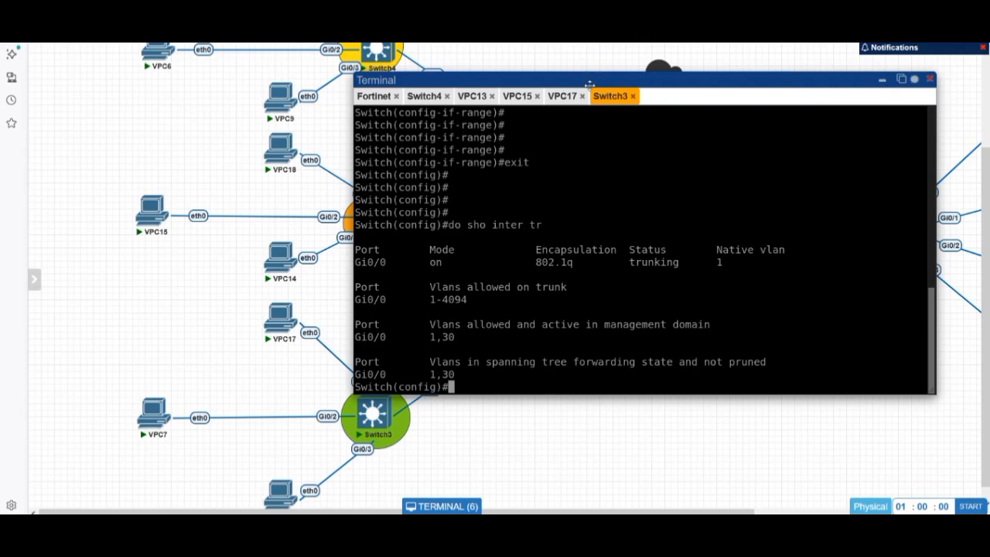
pyautogui.click(567, 97)
# - Confirm VPC17's leased 192.168.30.120 address and ping gateway 192.168.30.1 successfully
pyautogui.moveTo(559, 81); pyautogui.dragTo(601, 49)
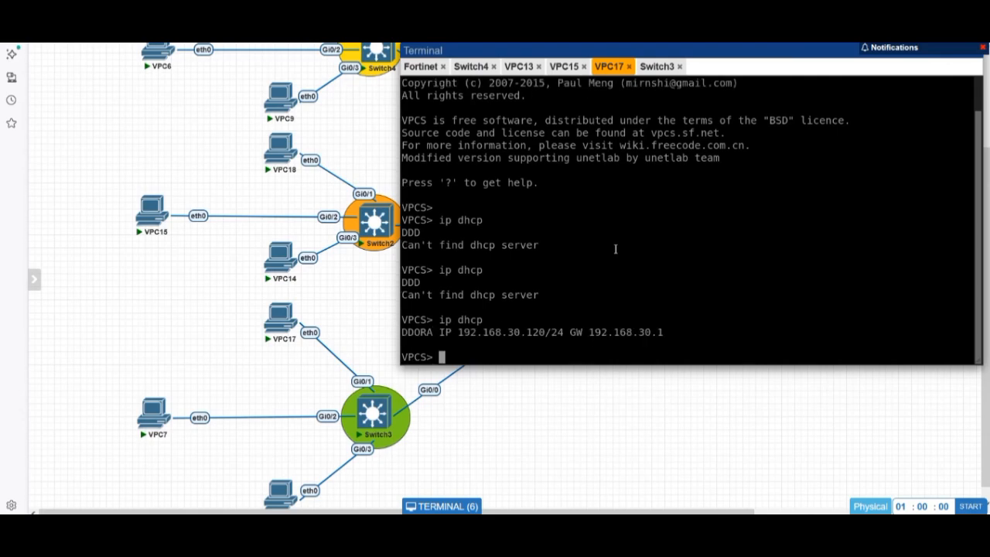
pyautogui.moveTo(514, 333); pyautogui.dragTo(546, 319)
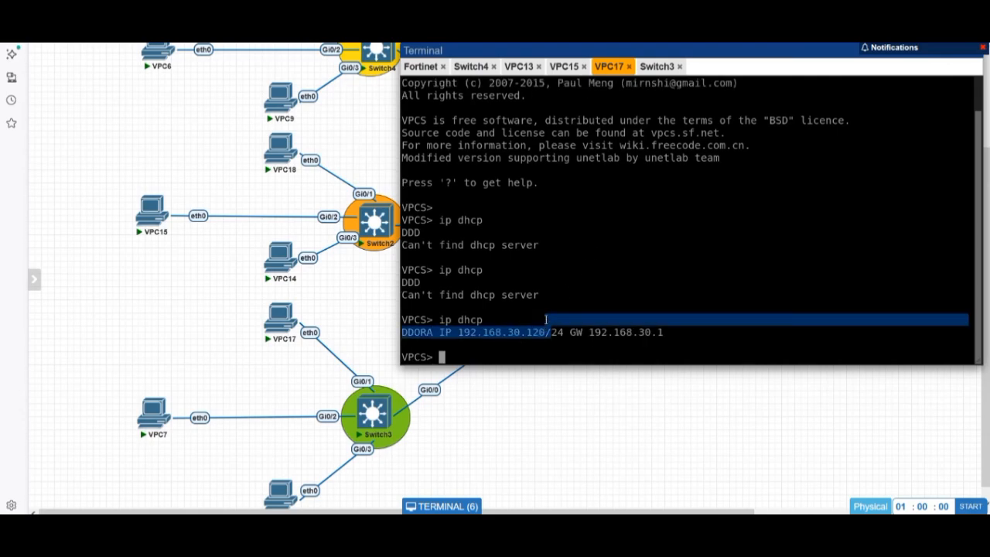
pyautogui.write('ping 192.168.')
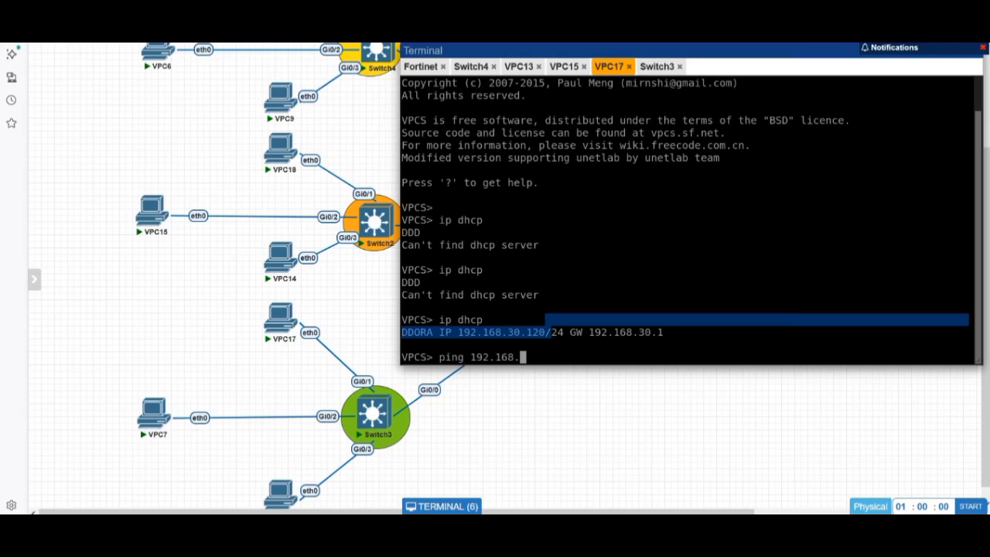
pyautogui.write('30.1')
pyautogui.press('Return')
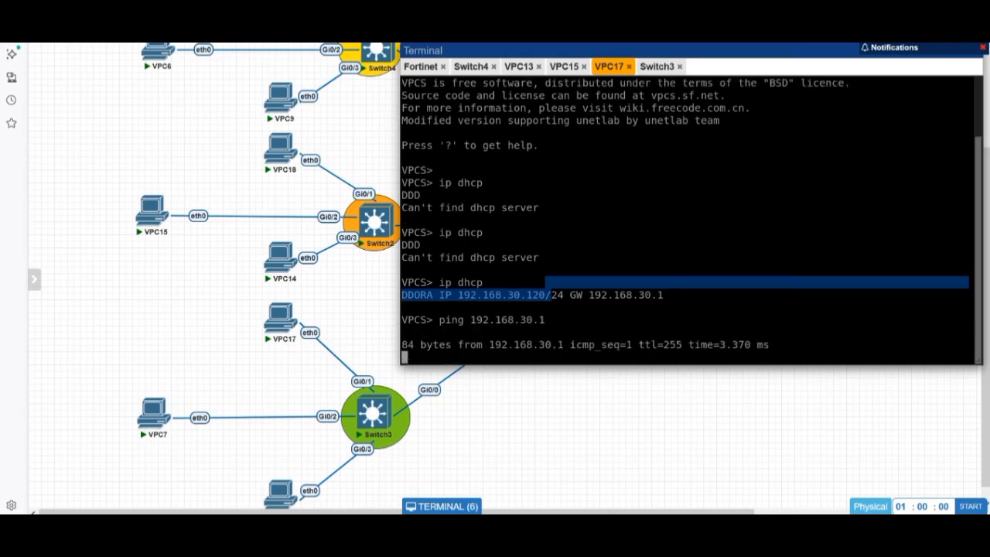